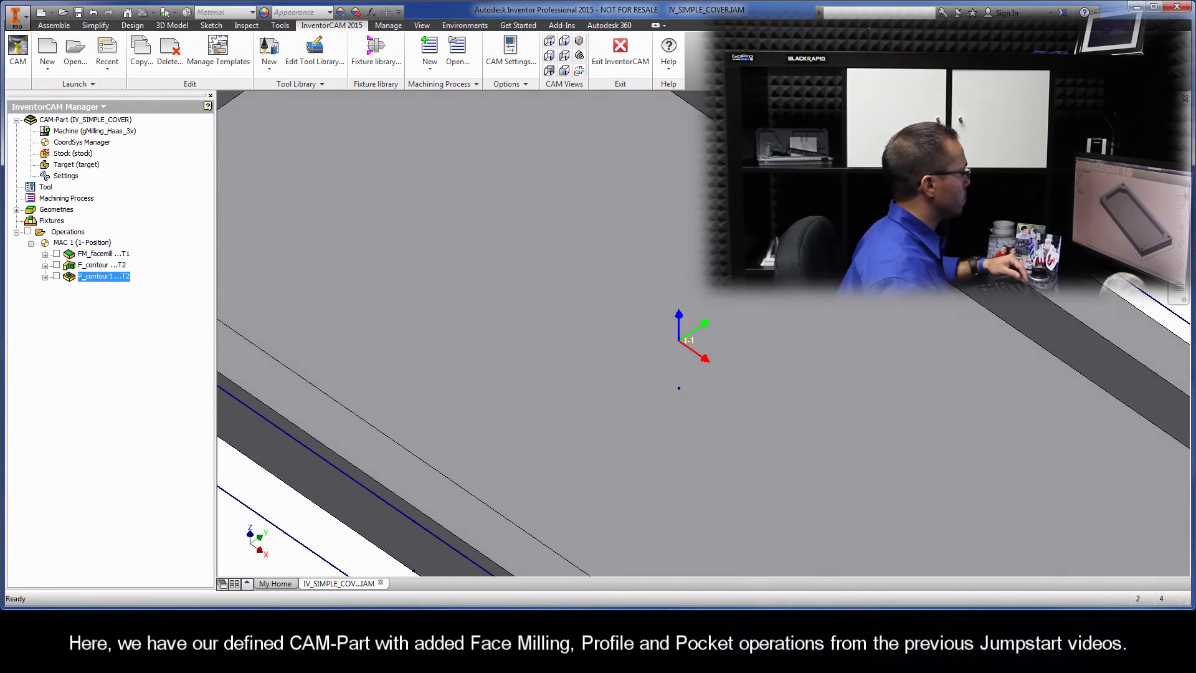
- Zoom to fit so the entire IV_SIMPLE_COVER part is visible
key(Home)
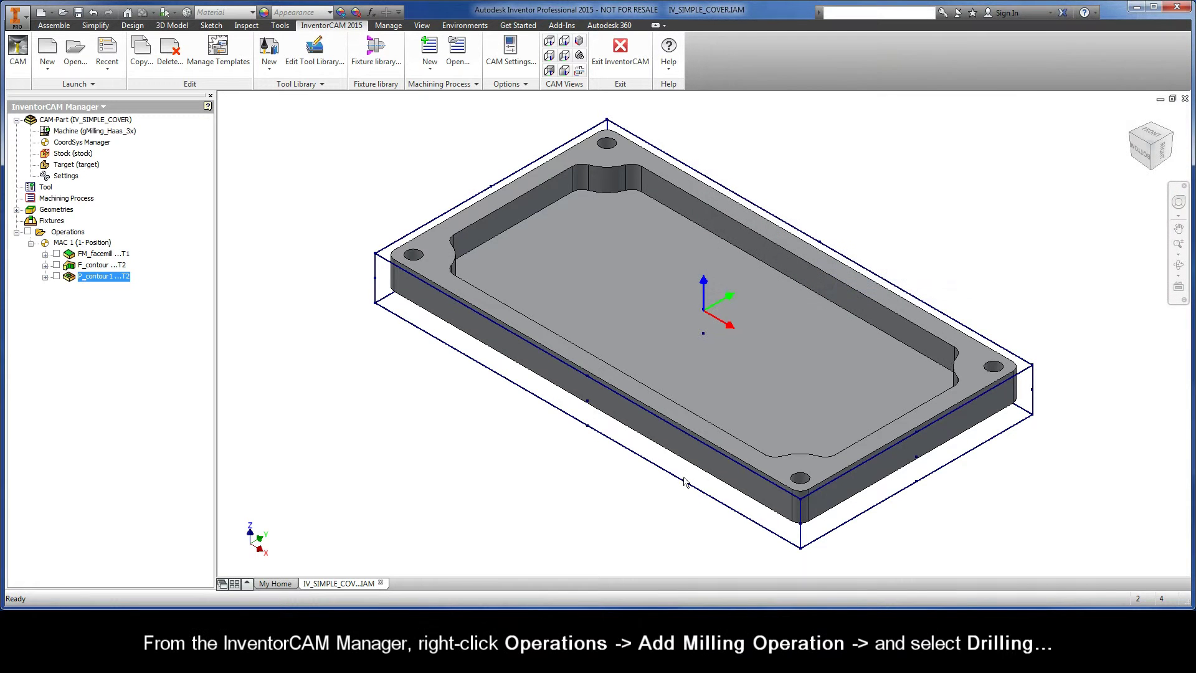
- Add a Drilling operation from the Operations context menu under Add Milling Operation
right_click(79, 235)
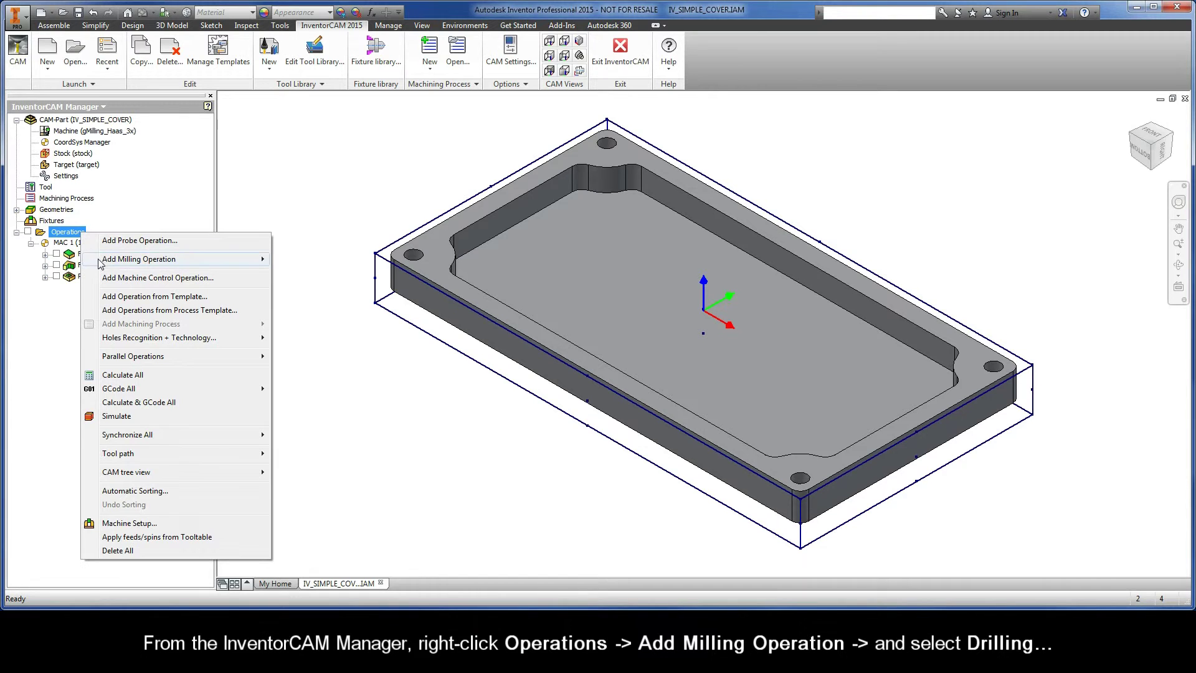
mouse_move(113, 262)
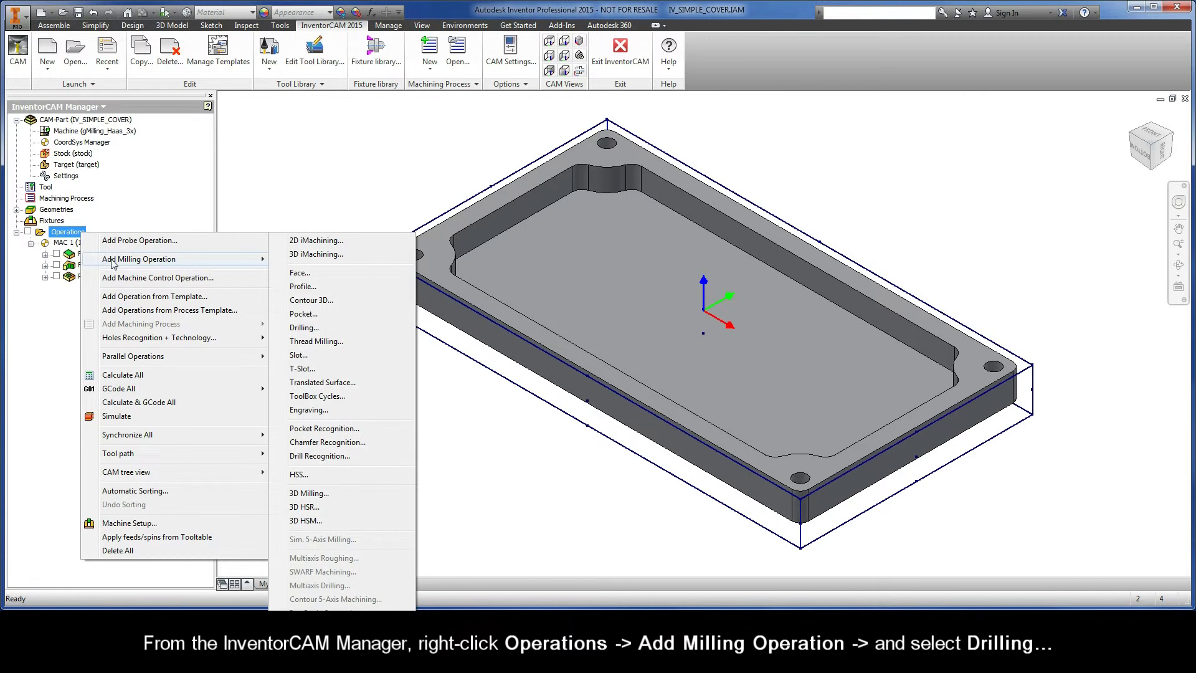
click(297, 328)
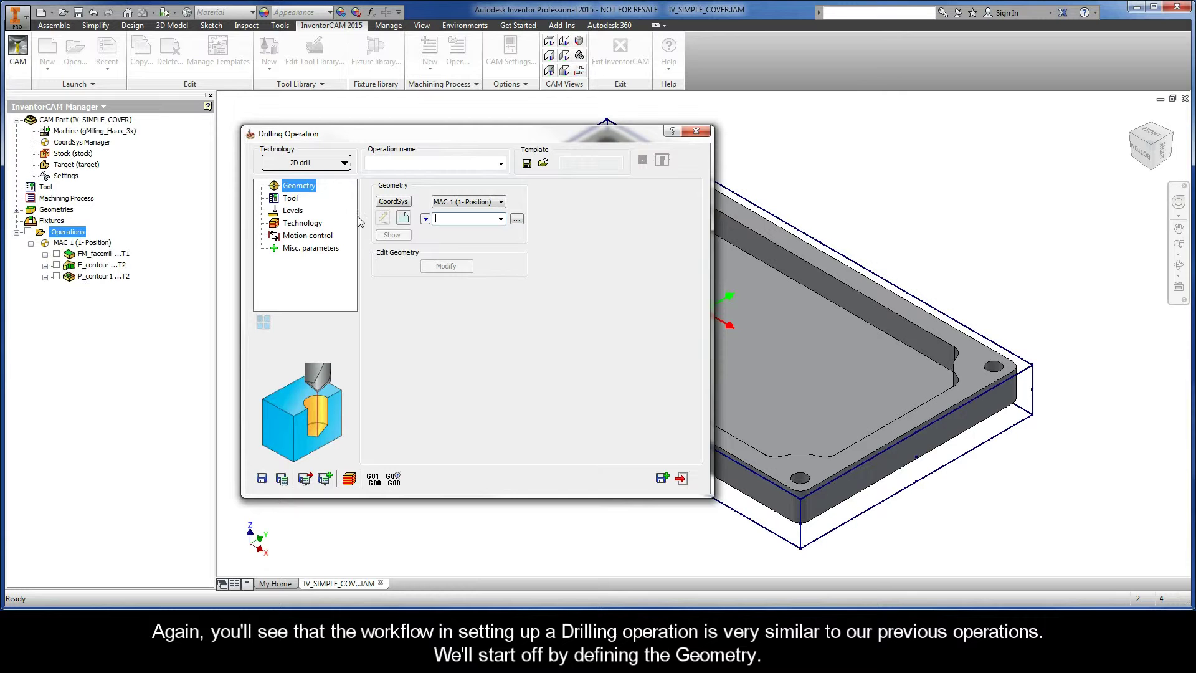
- Create a new Multi-positions drill geometry from the top face's four corner hole centres
click(403, 218)
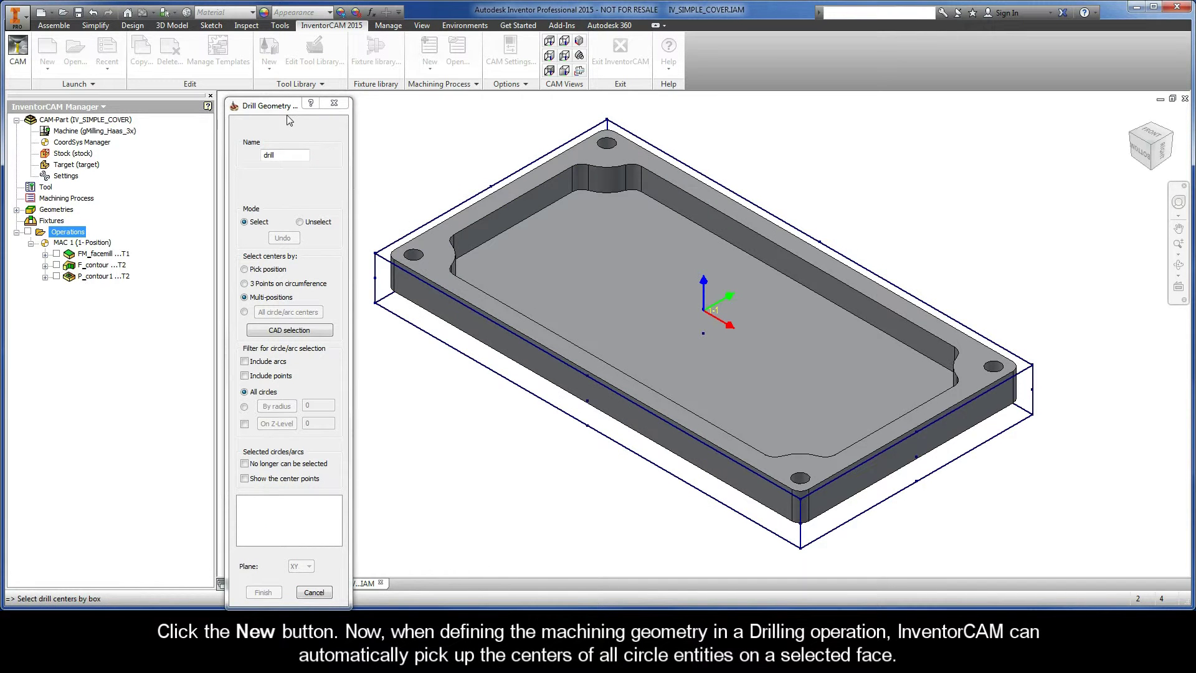
drag(287, 112, 281, 105)
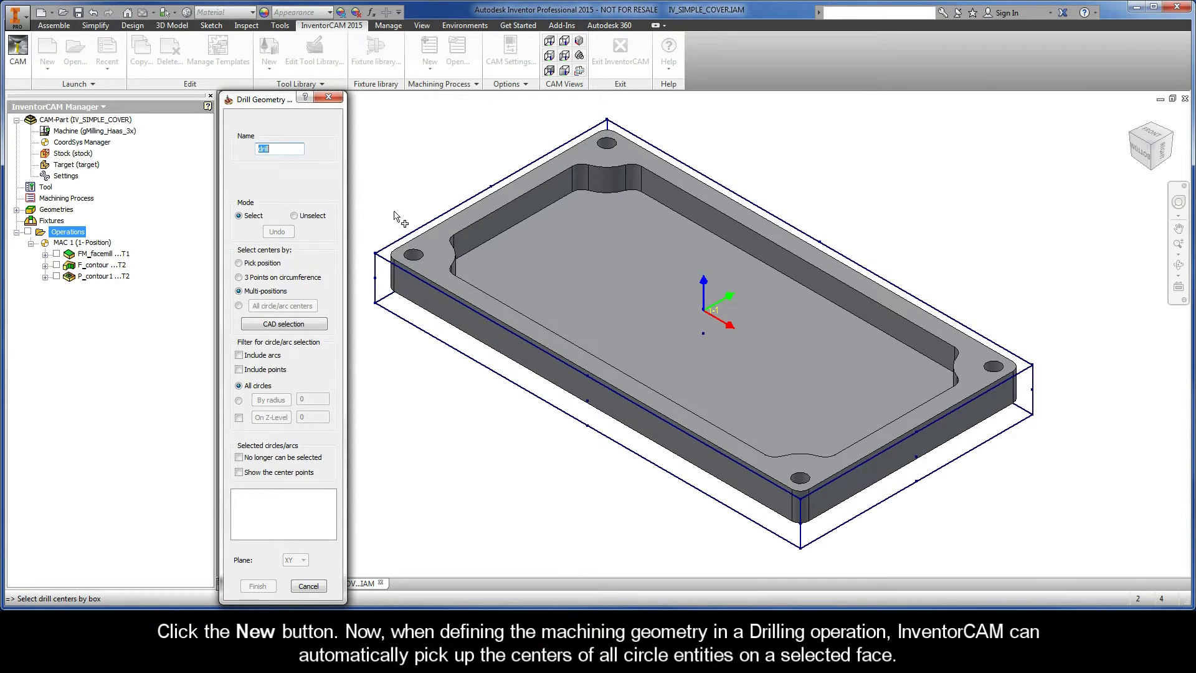
click(413, 258)
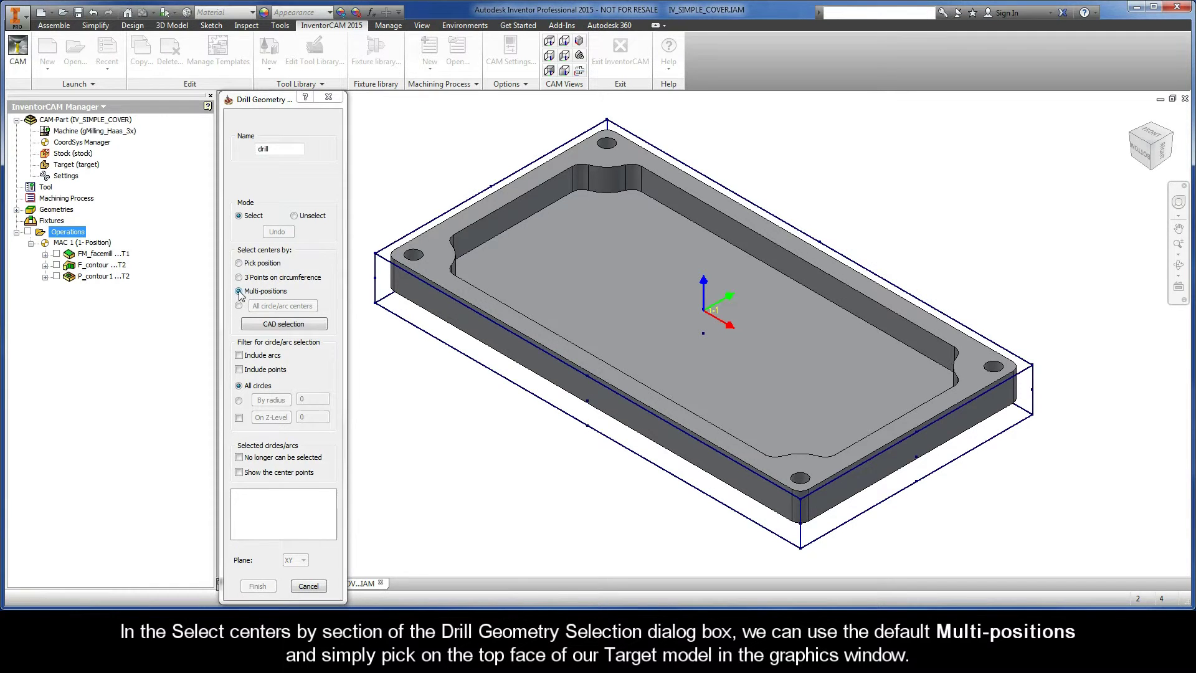
click(432, 256)
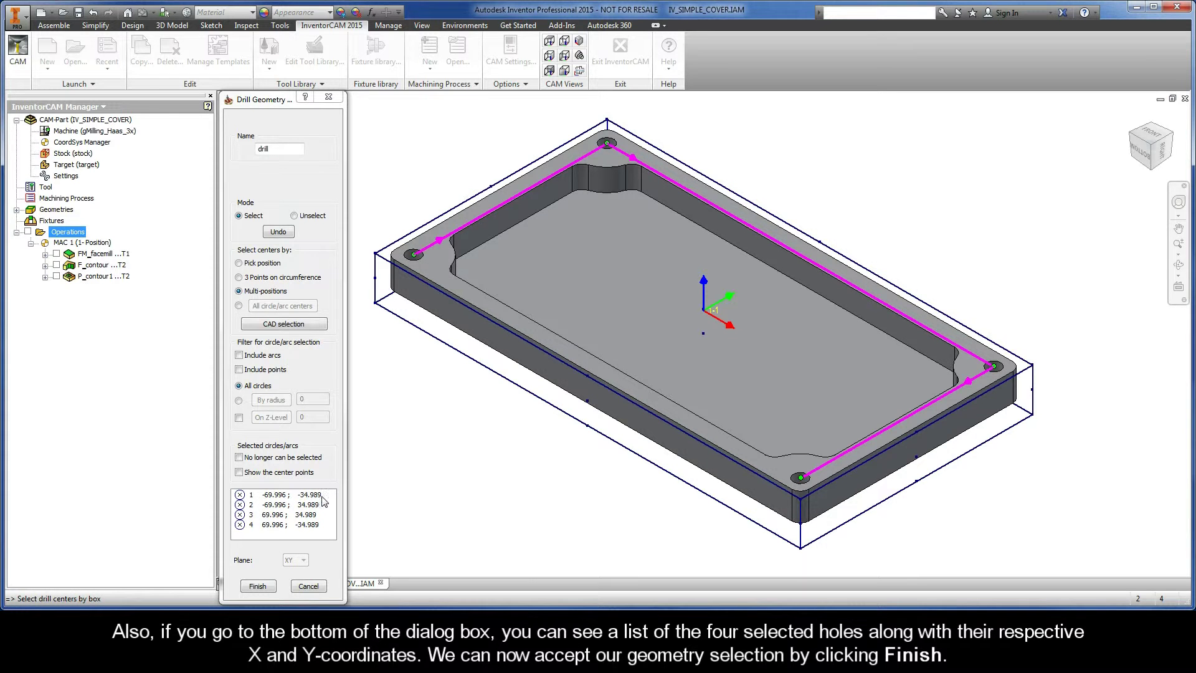
click(257, 586)
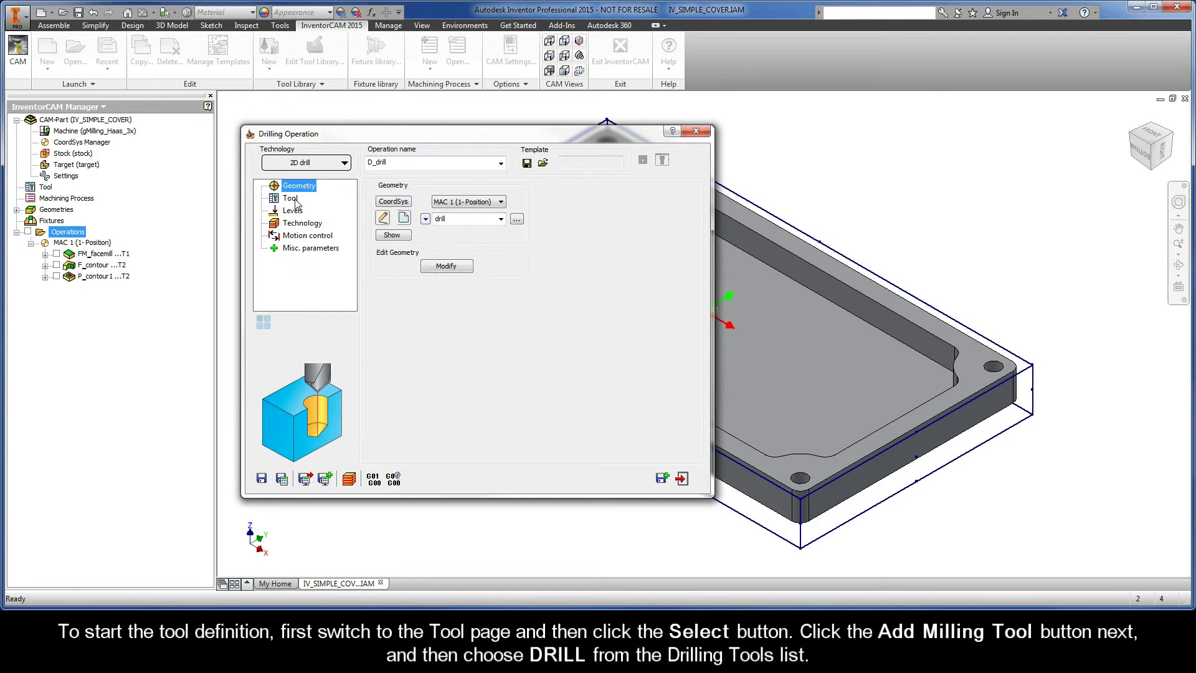
- Add a new DRILL as tool 3 with 5 mm diameter and 5 mm arbor diameter
click(291, 199)
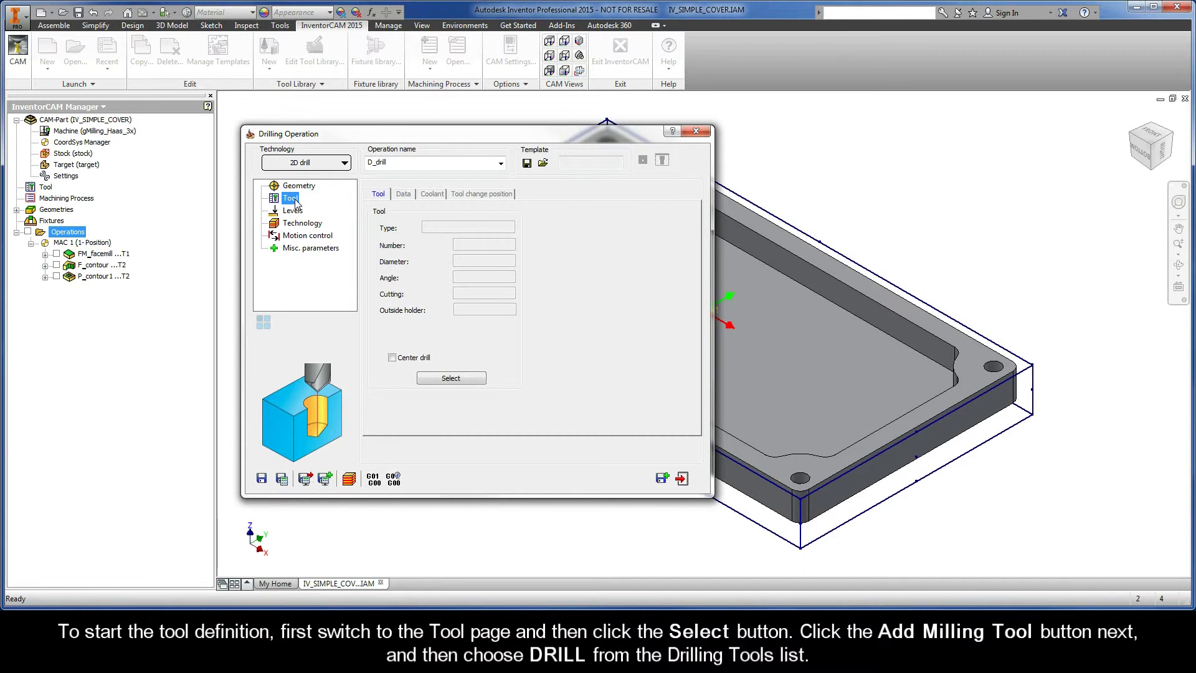
click(451, 378)
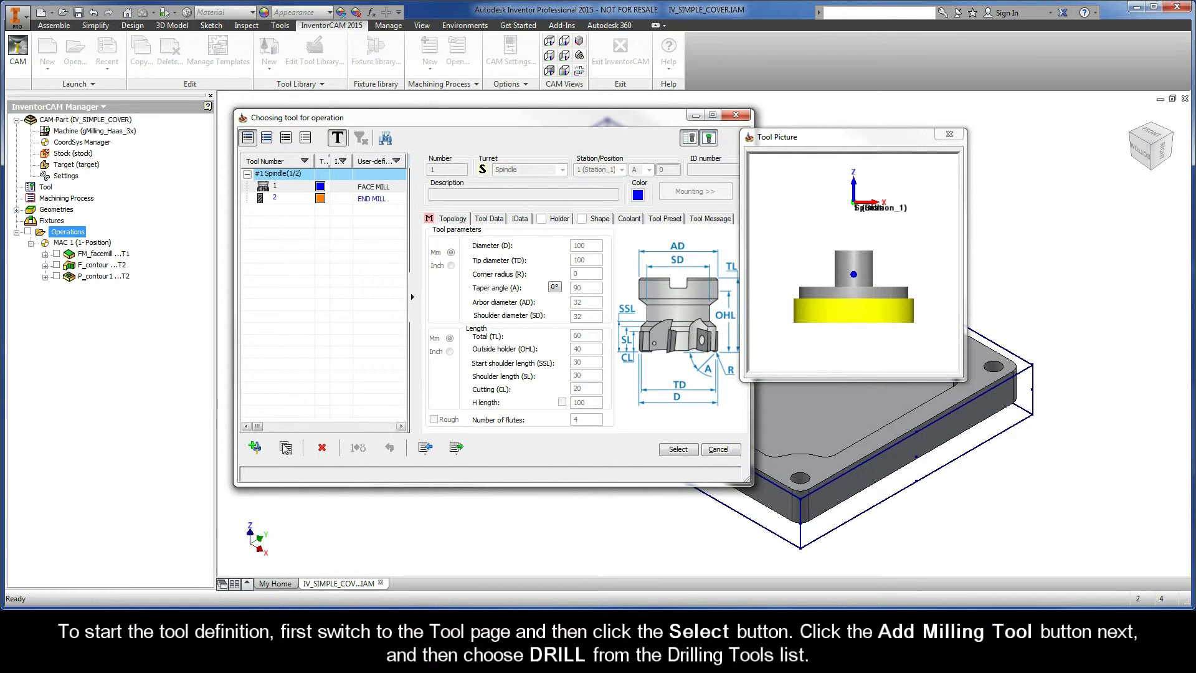
click(255, 447)
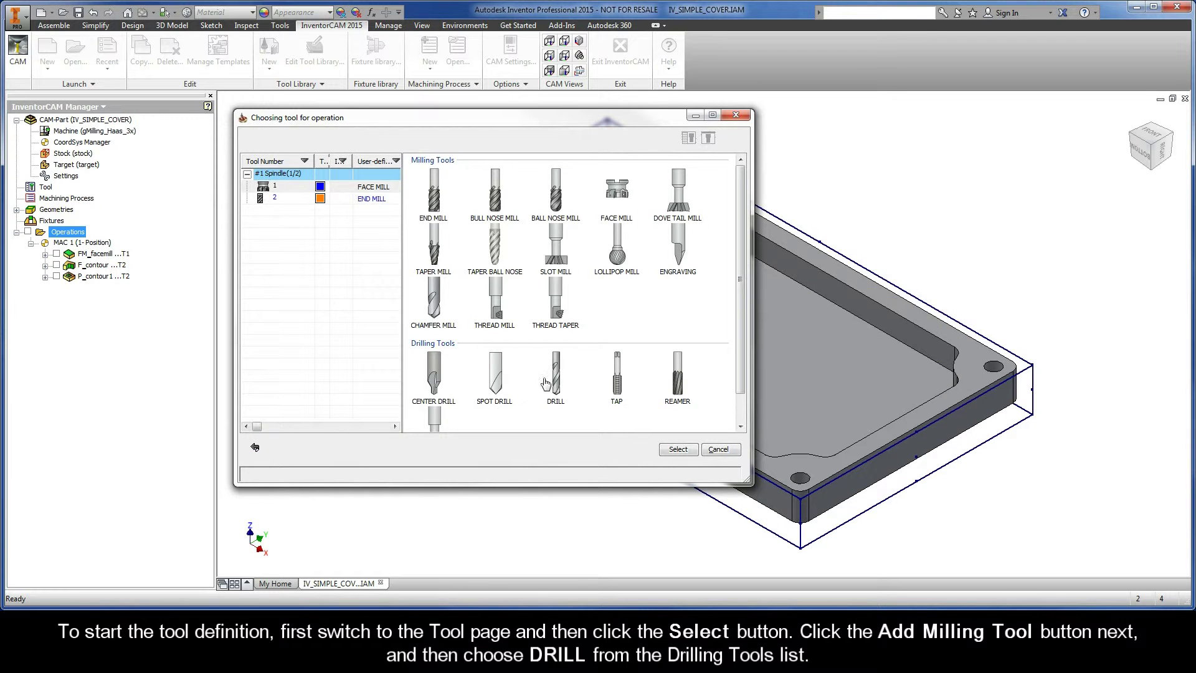
click(546, 383)
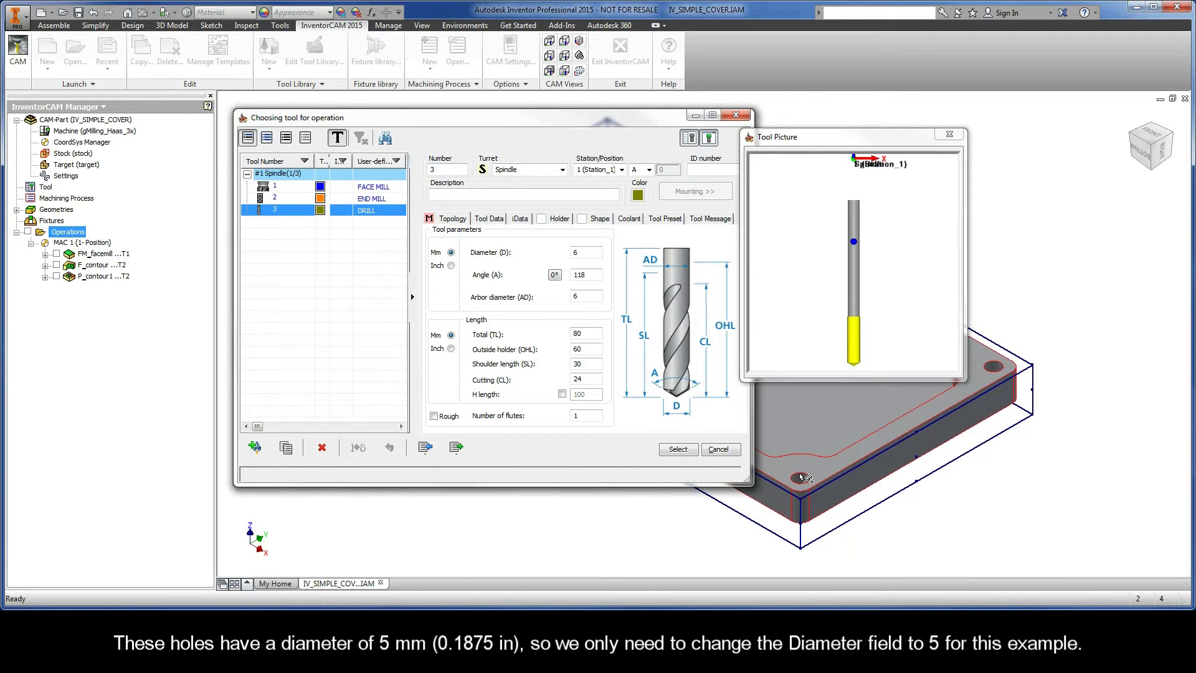
click(587, 252)
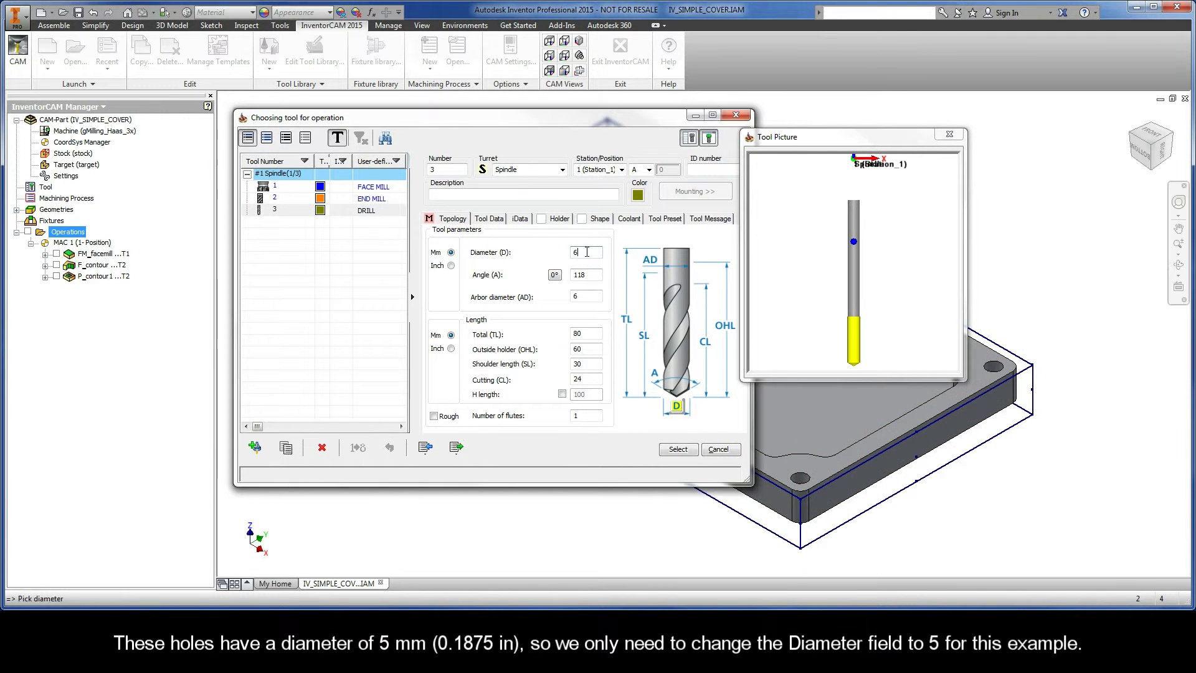
double_click(587, 252)
click(583, 297)
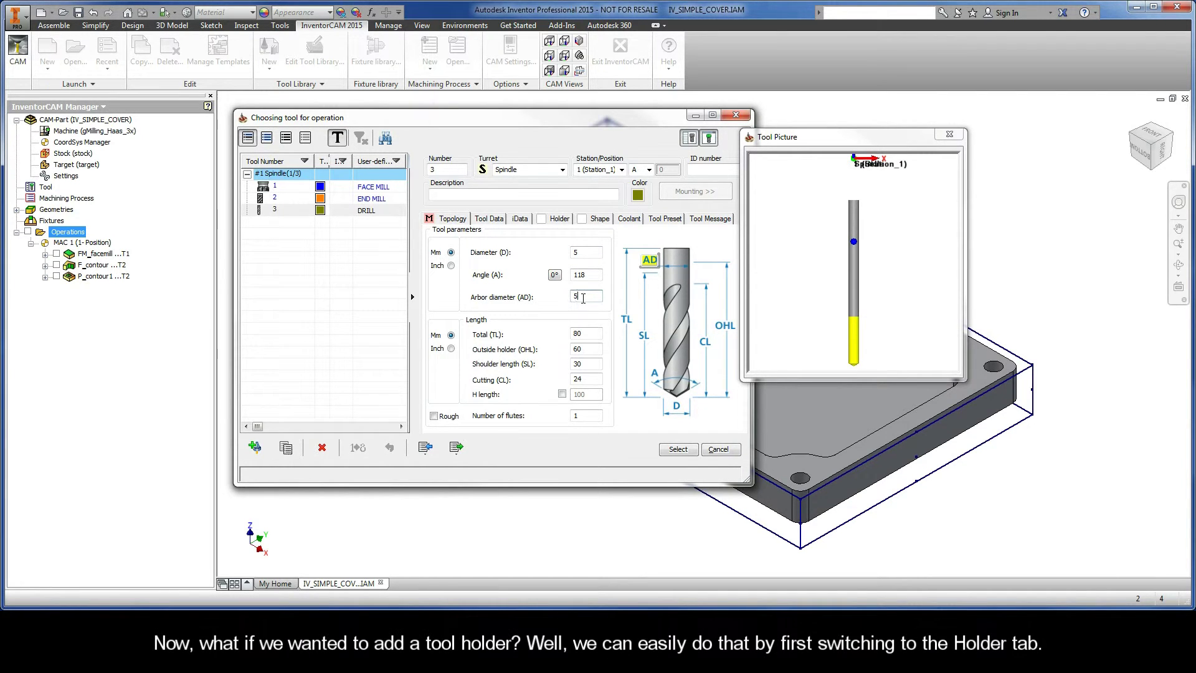
- Assign the HSK A 63 ER 16x80 shape holder to the new drill
click(554, 221)
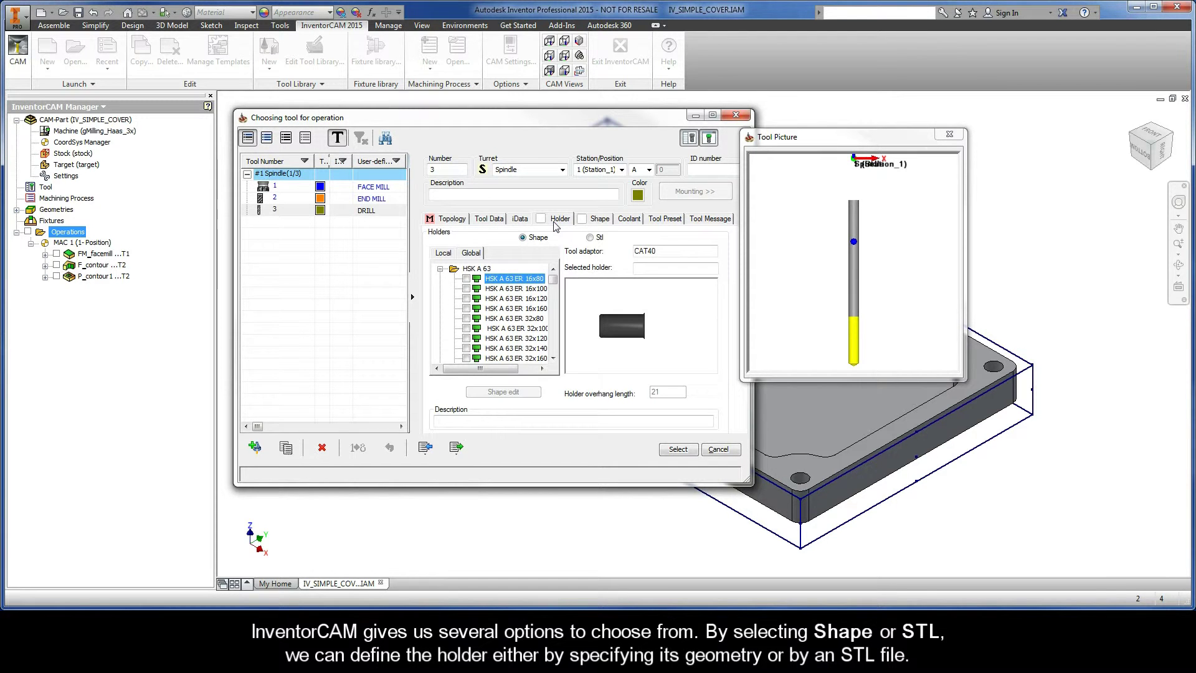
click(590, 238)
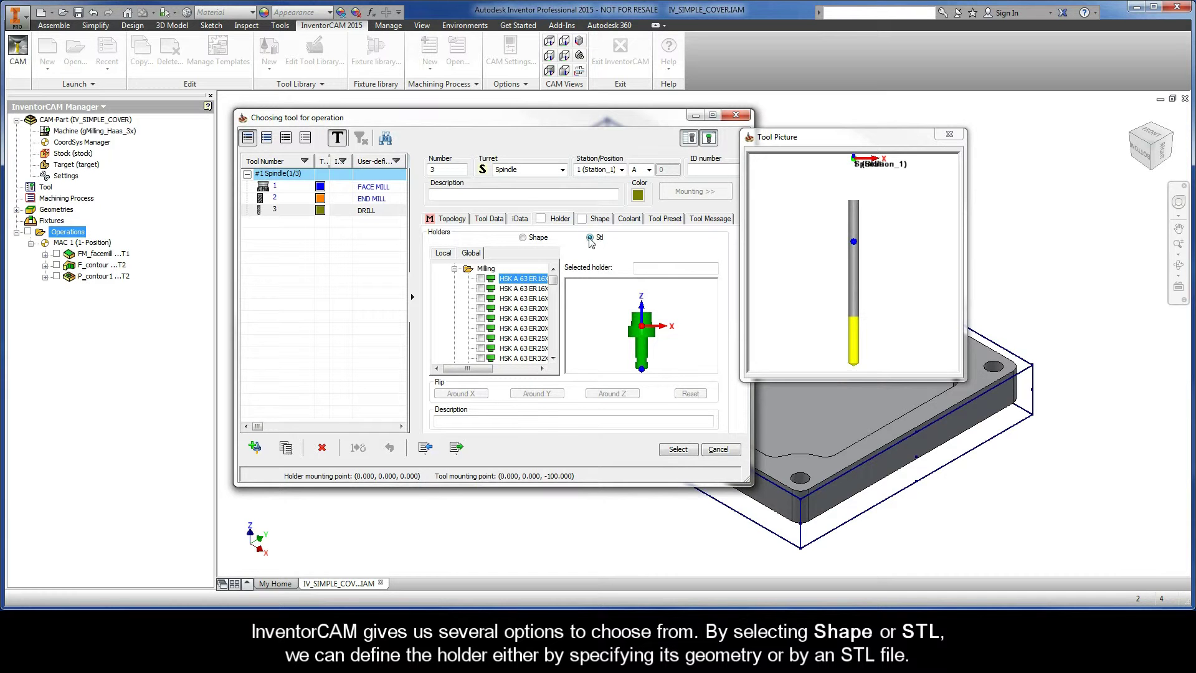
click(522, 237)
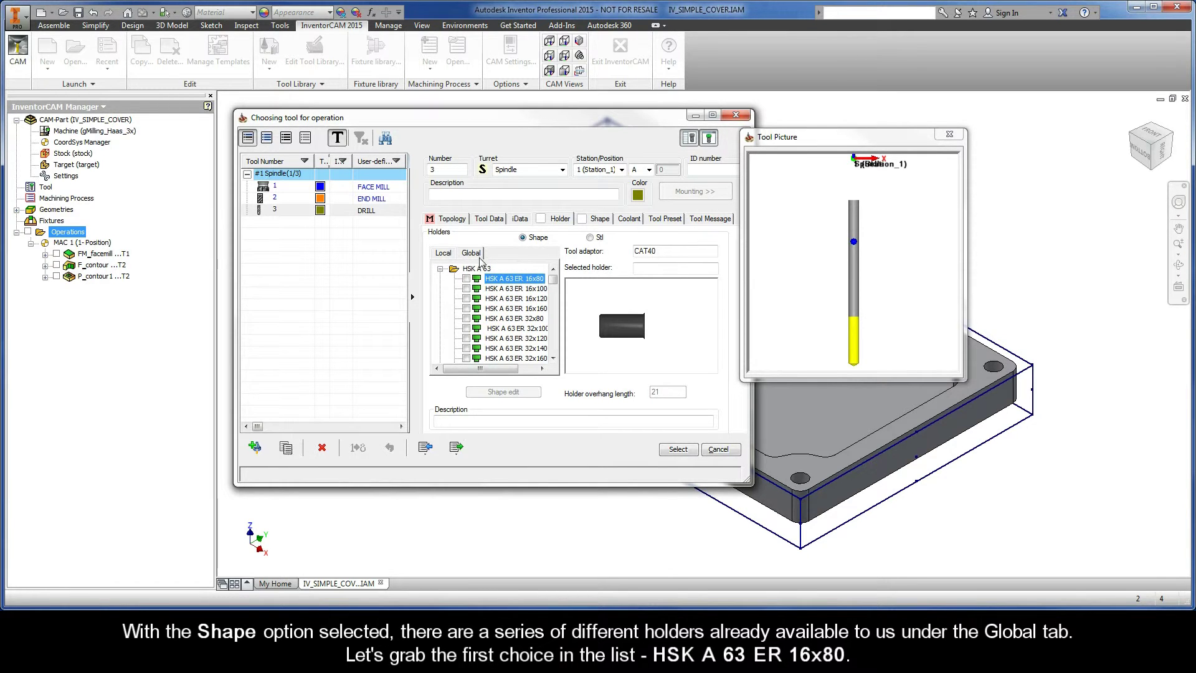
click(466, 278)
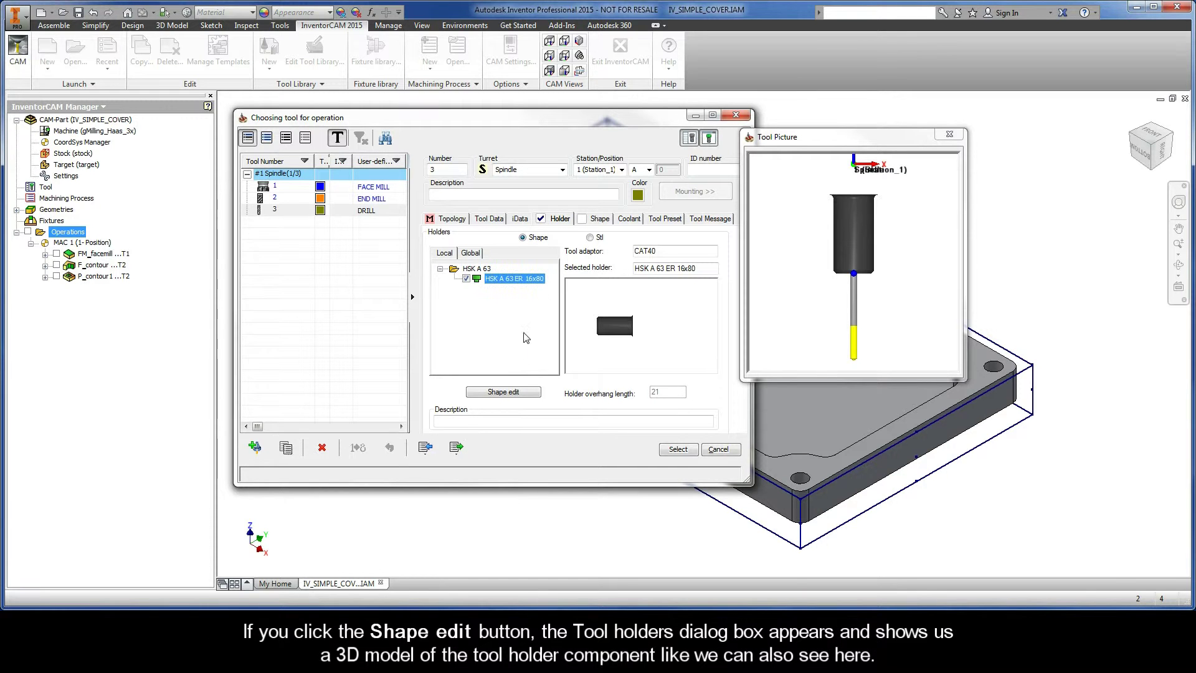
click(500, 393)
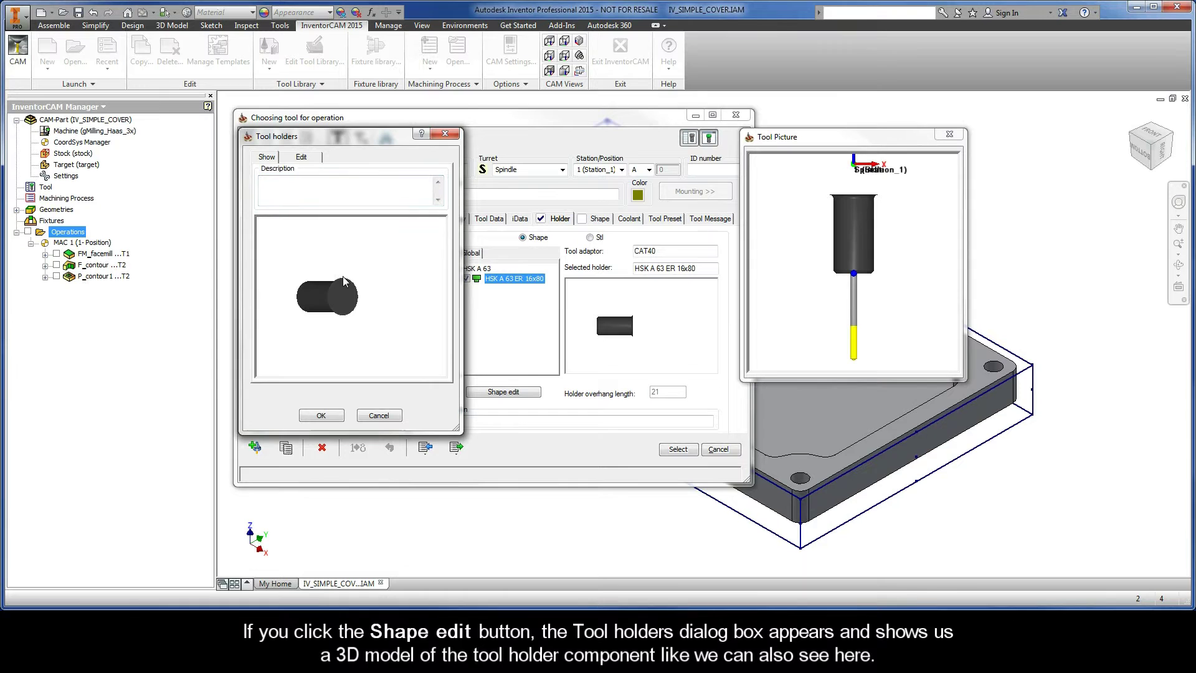
scroll(335, 307, up, 1)
scroll(335, 307, up, 2)
drag(305, 310, 356, 303)
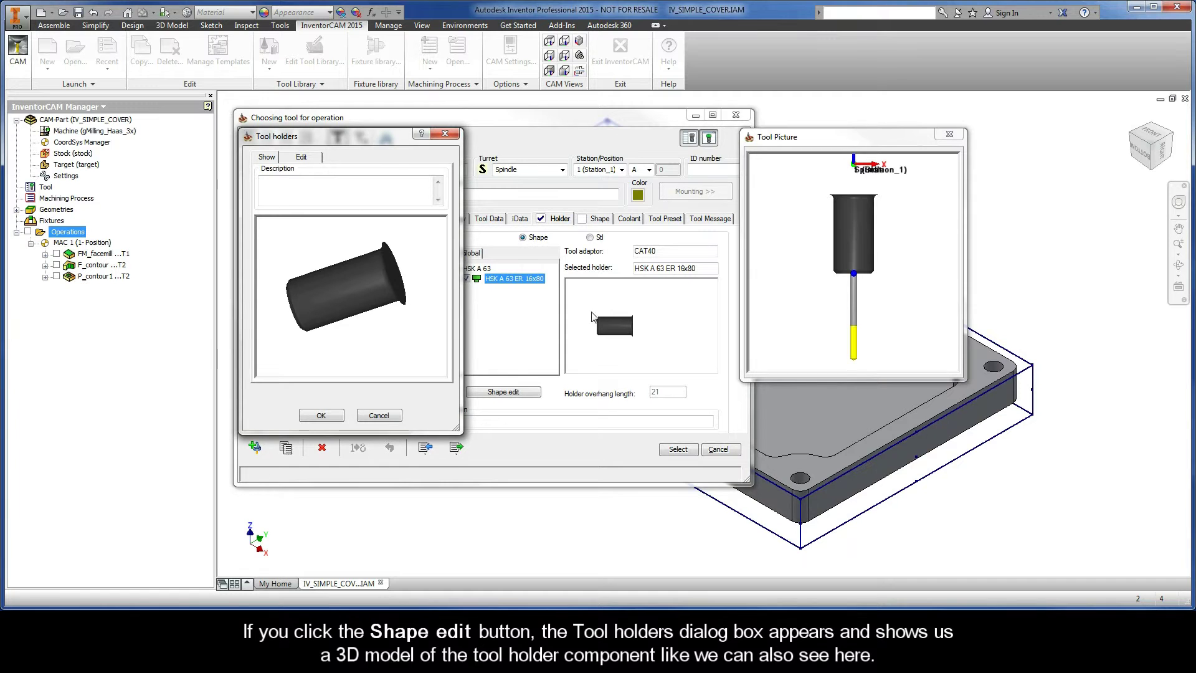
click(302, 157)
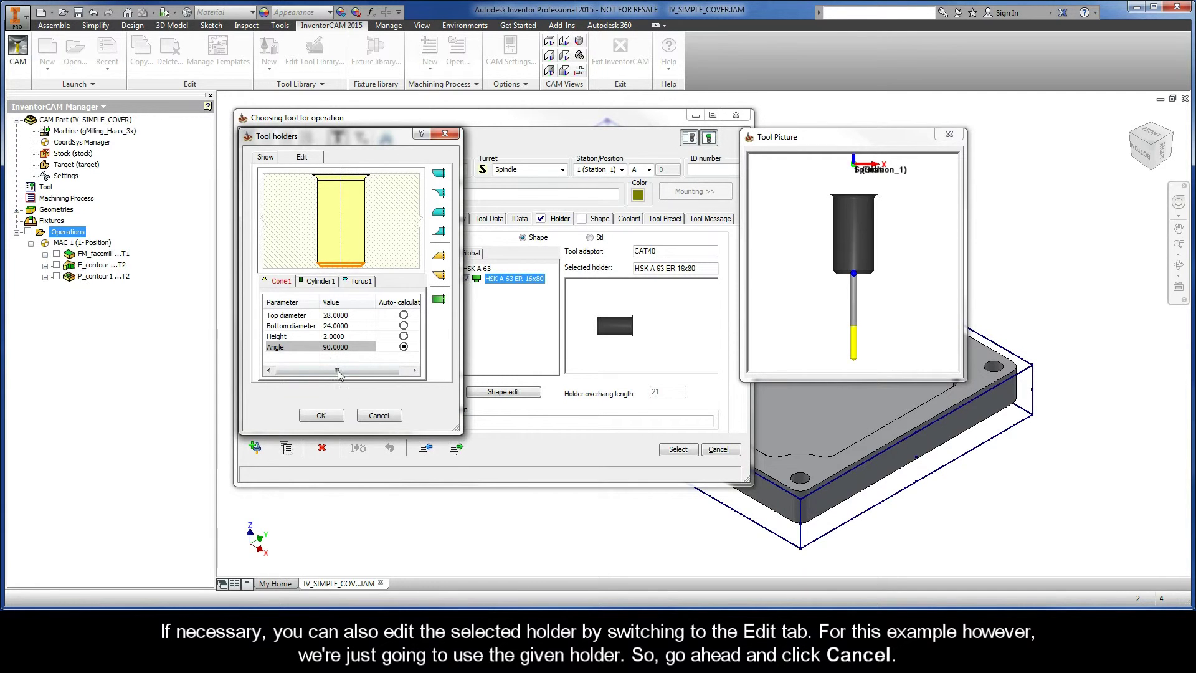
click(382, 420)
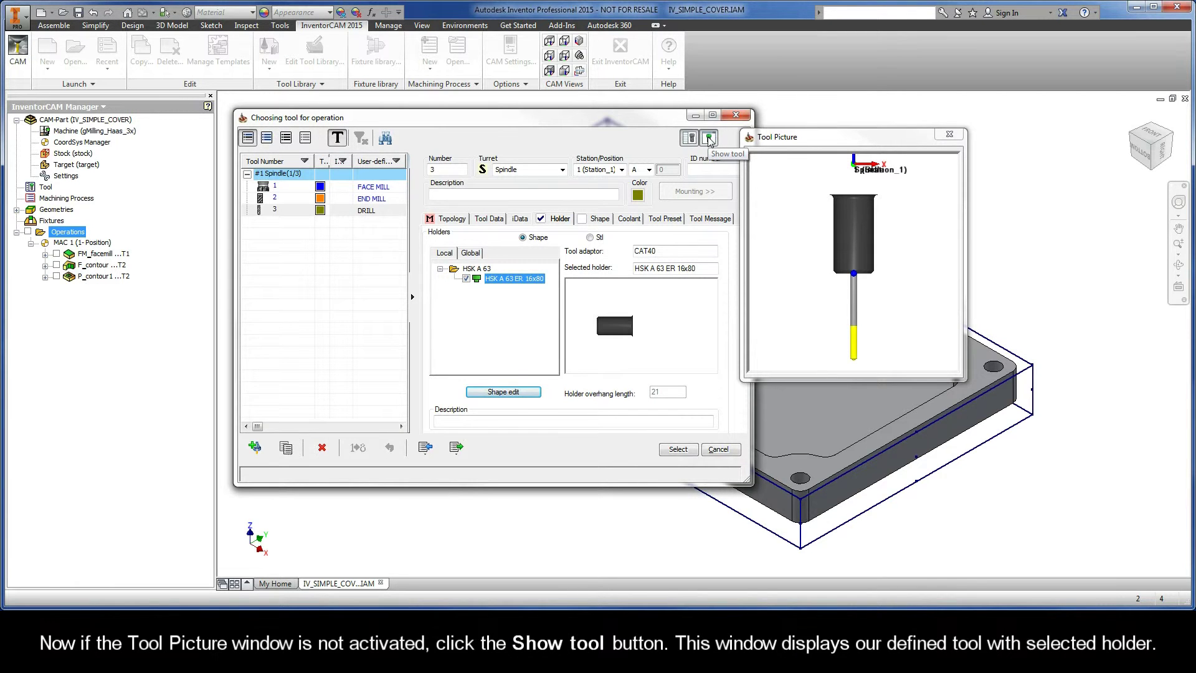
- Show the tool picture and pan it to inspect the drill tip
click(708, 138)
click(825, 268)
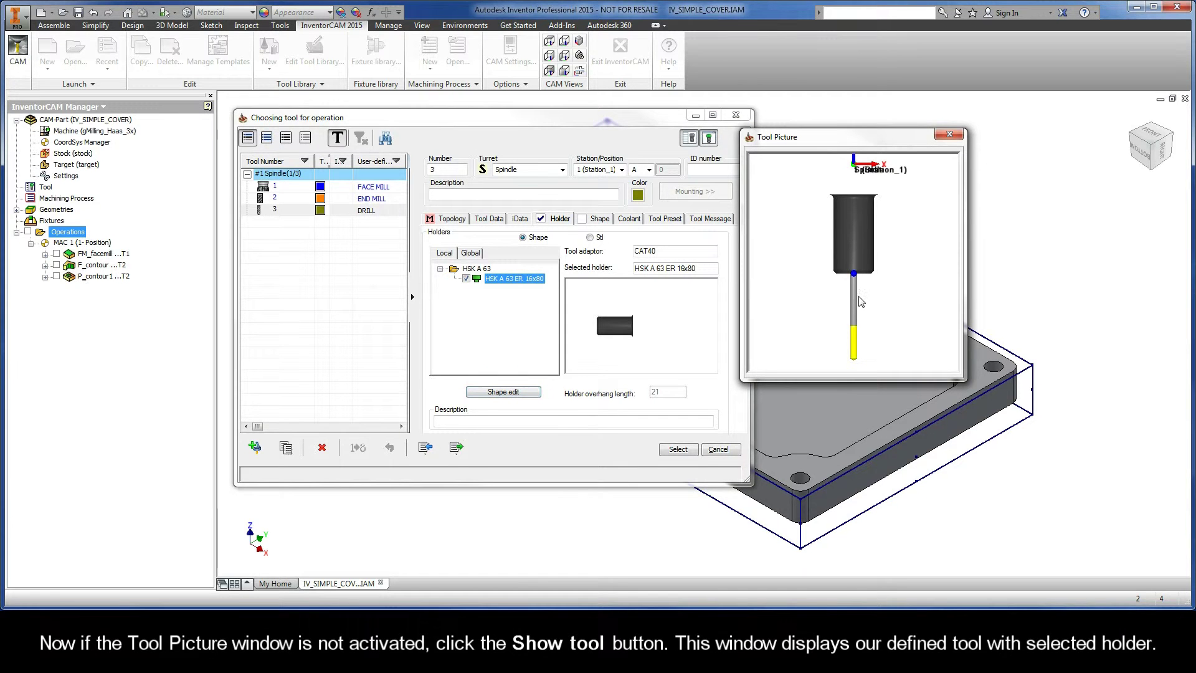
scroll(866, 297, up, 5)
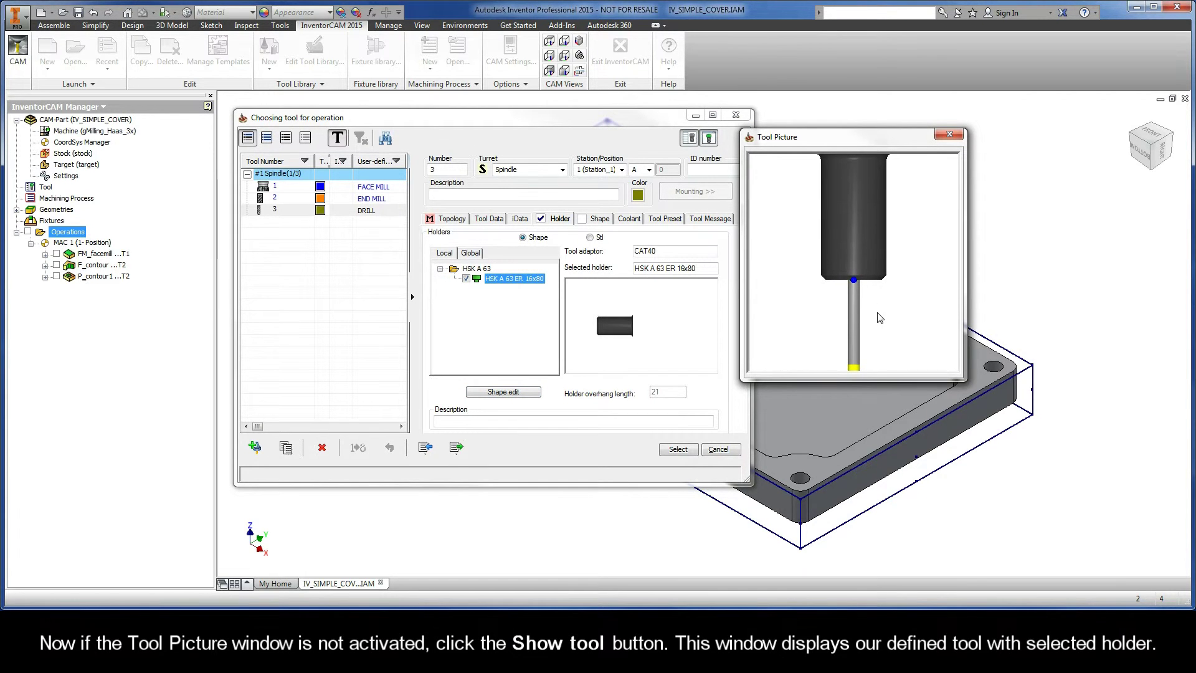
mouse_move(878, 306)
mouse_down()
mouse_move(872, 253)
mouse_move(842, 235)
mouse_move(841, 321)
mouse_move(876, 318)
mouse_move(884, 294)
mouse_move(871, 274)
mouse_move(899, 266)
mouse_move(878, 286)
mouse_up()
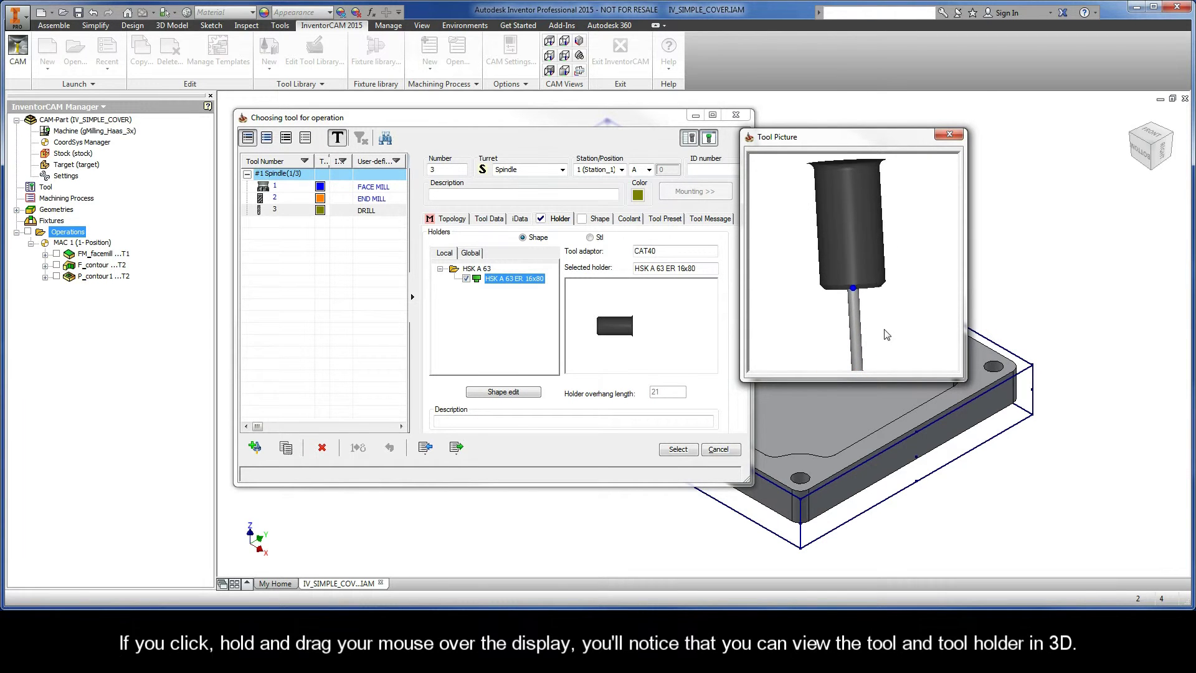
drag(887, 334, 873, 254)
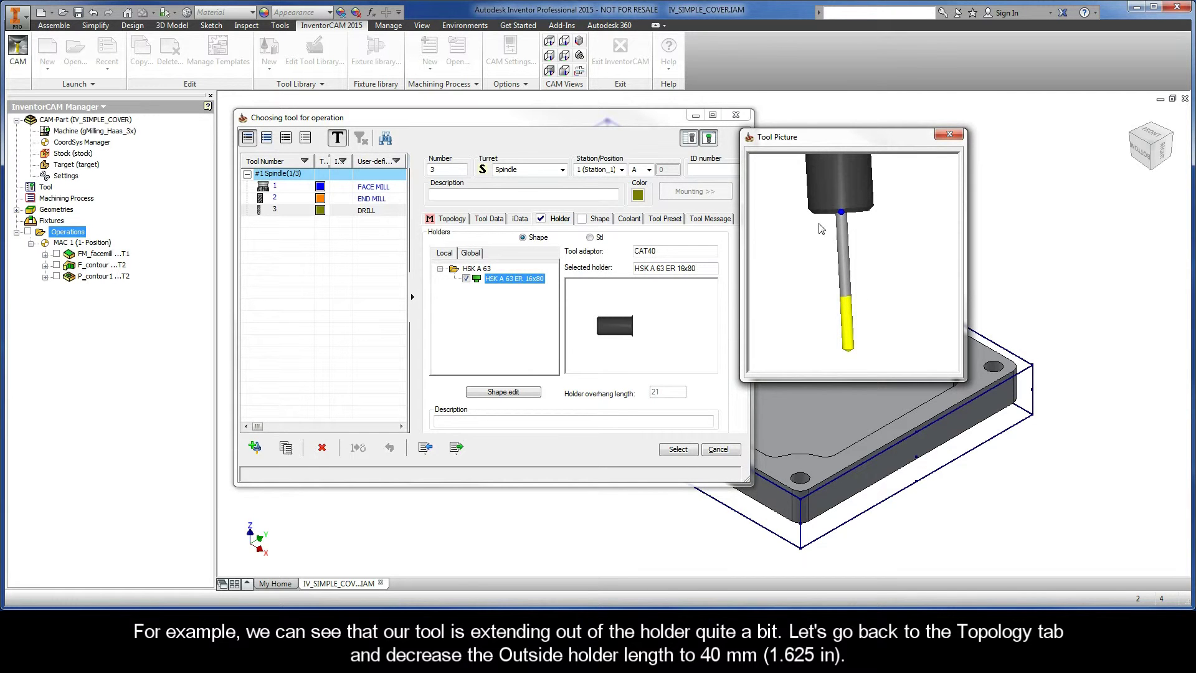
- Set the outside holder length to 40 and accept drill 3 as the operation's tool
click(453, 223)
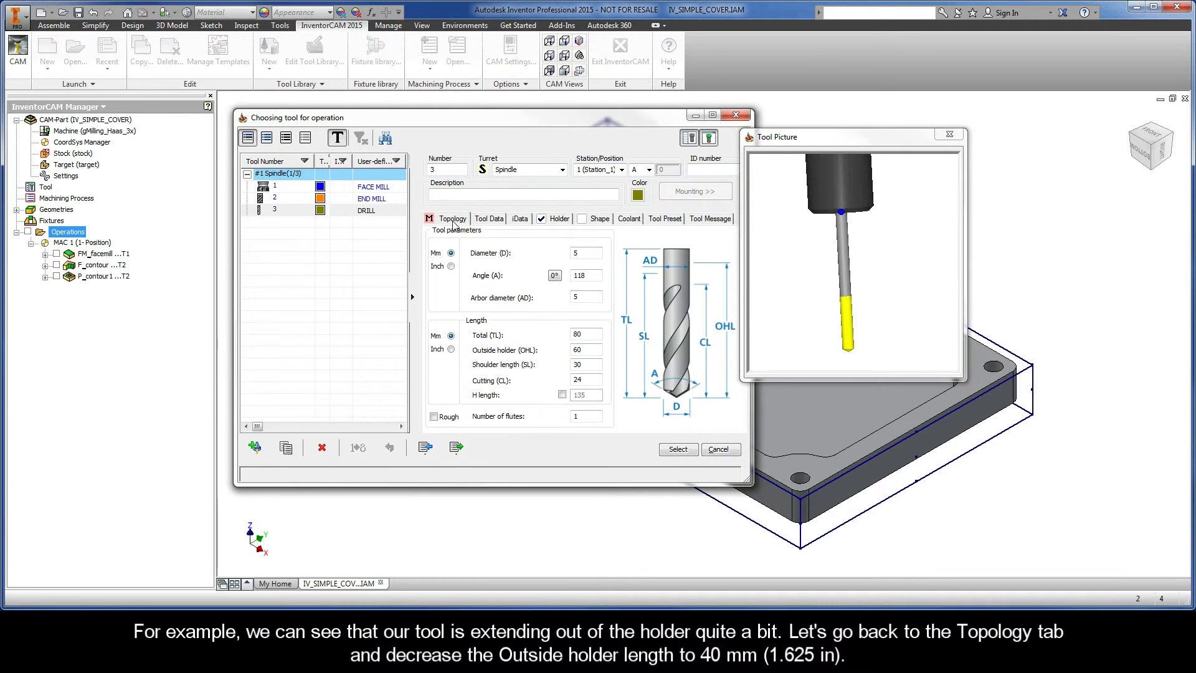
double_click(585, 350)
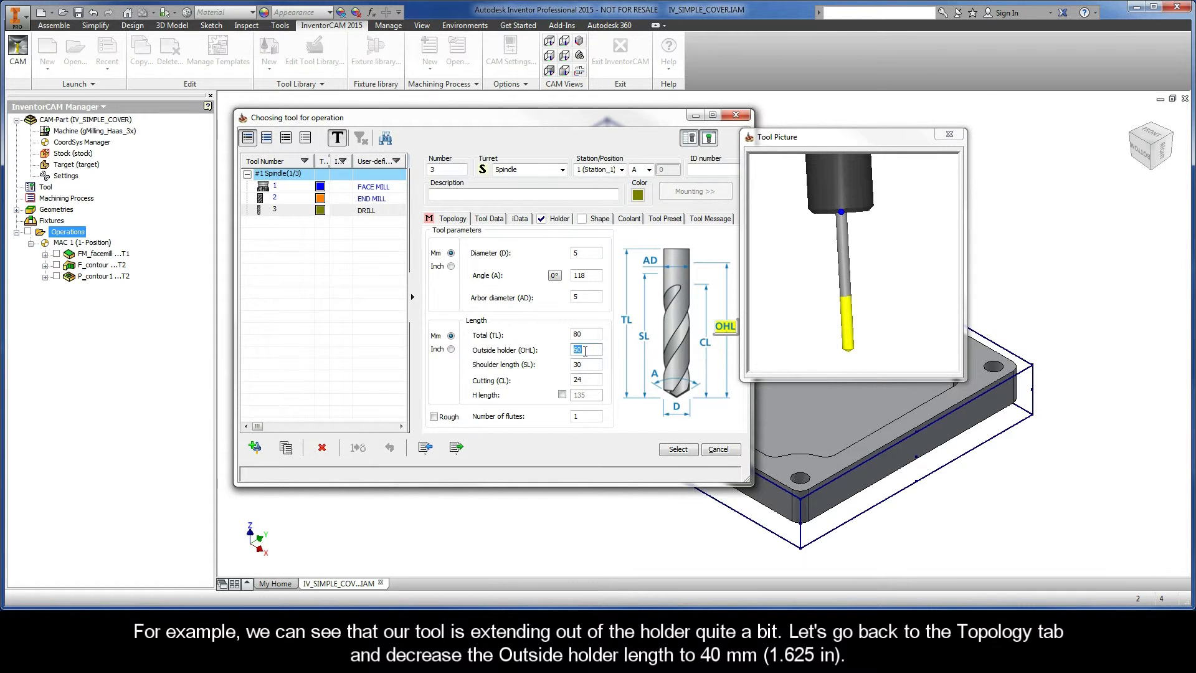
text(40)
key(Tab)
click(858, 334)
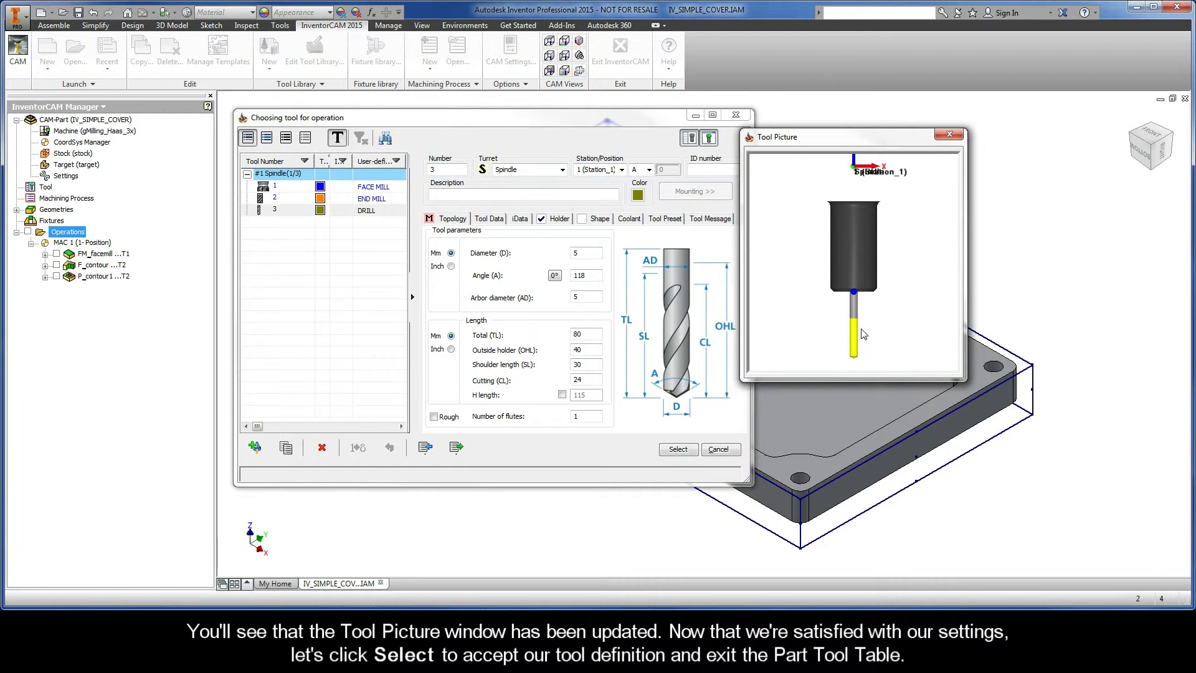
drag(857, 334, 851, 271)
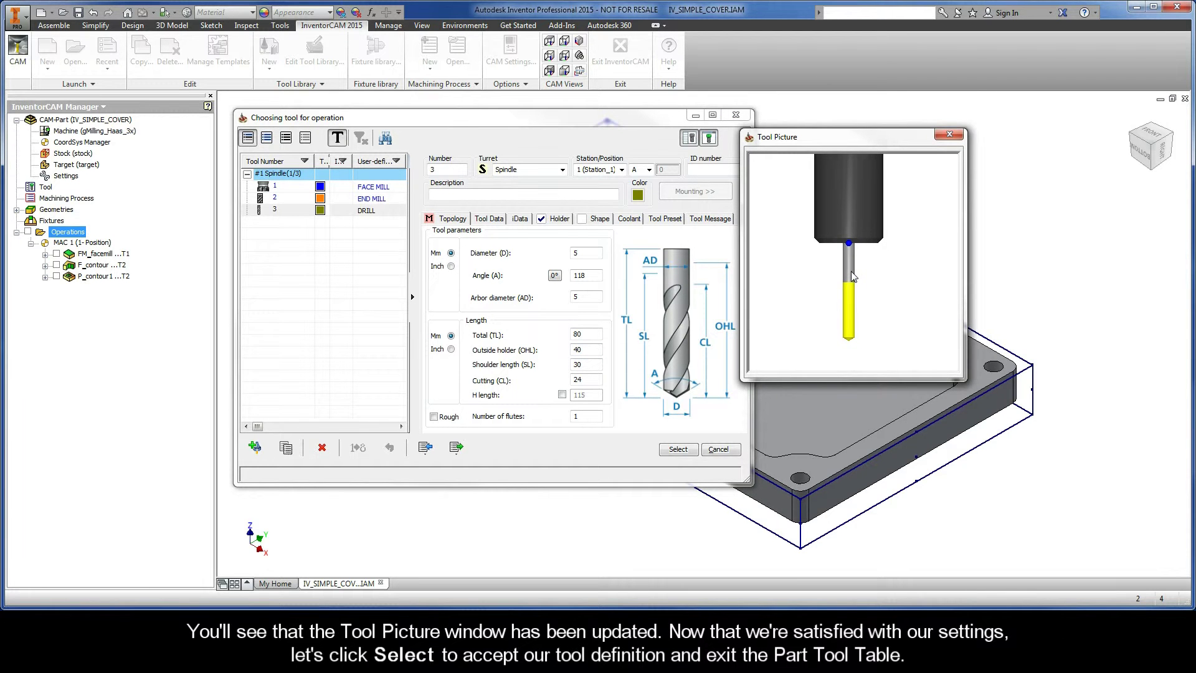
click(678, 449)
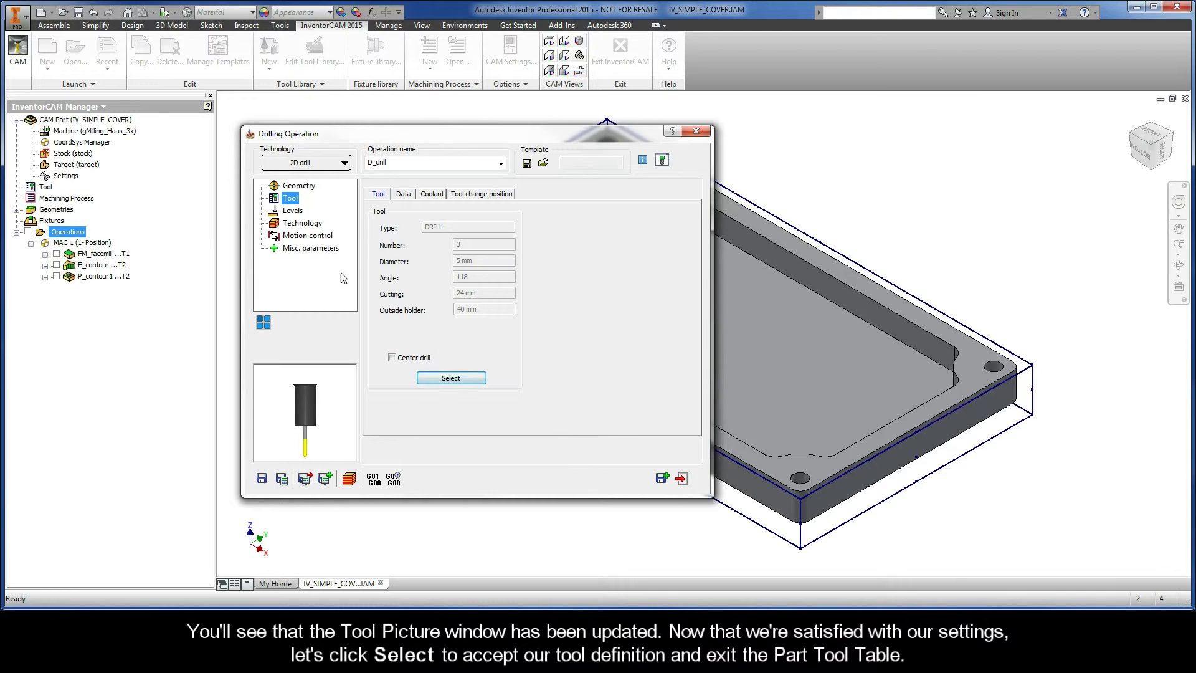
- Set the upper level to 0 by picking the part's top face
click(292, 212)
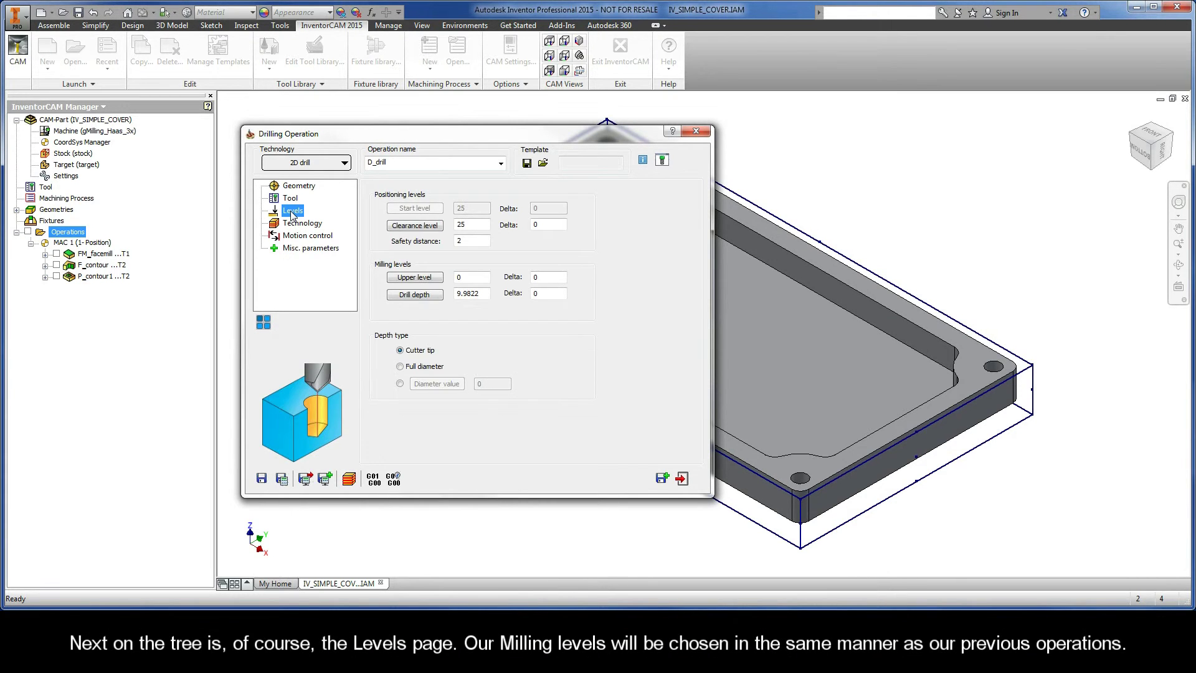
click(415, 278)
click(434, 249)
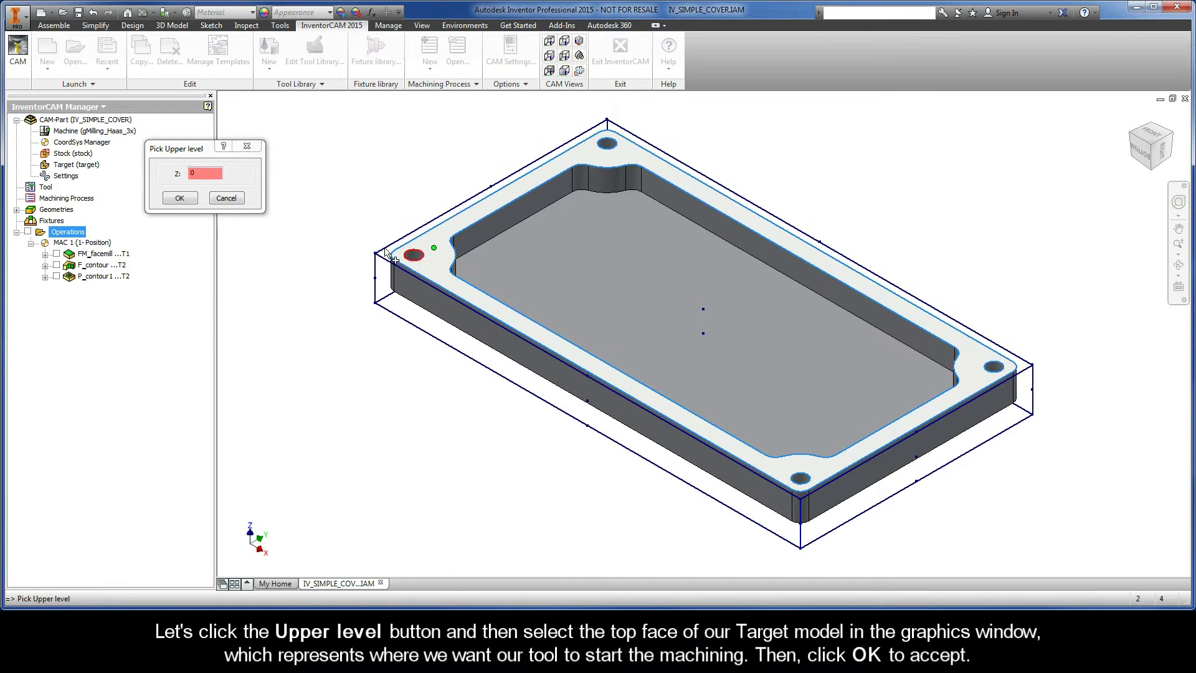
click(180, 198)
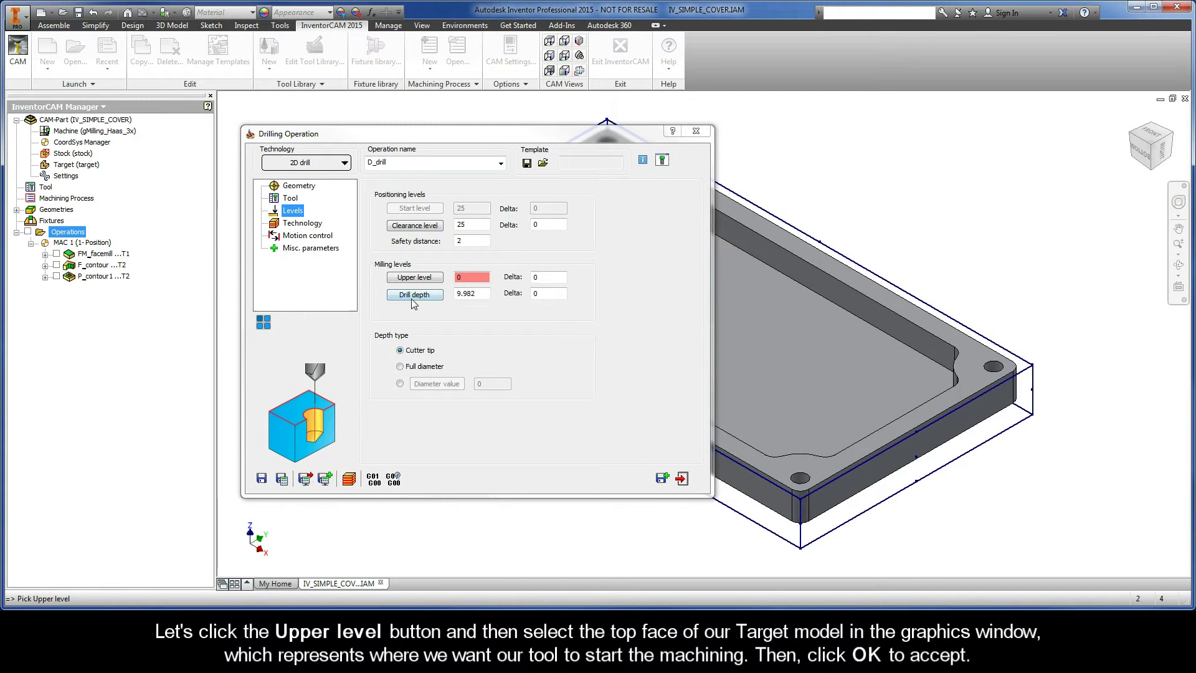
- Set the drill depth to -9.982 by picking the part's bottom face
click(415, 295)
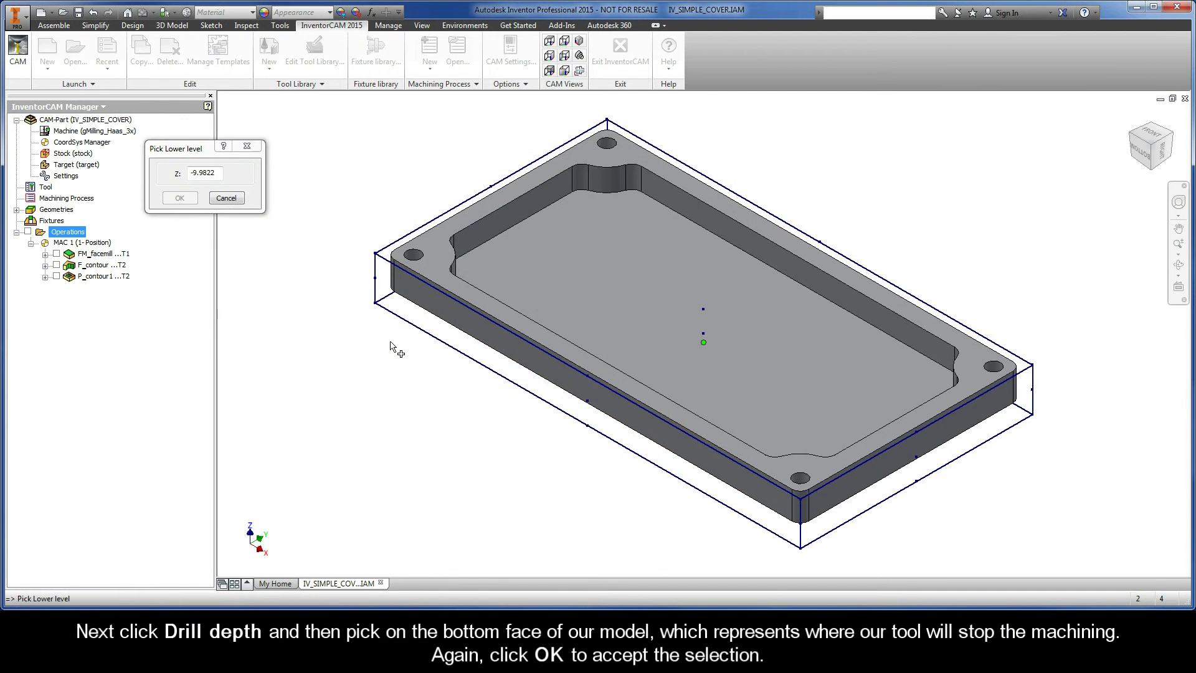
shift+middle_drag(395, 342, 577, 367)
click(577, 364)
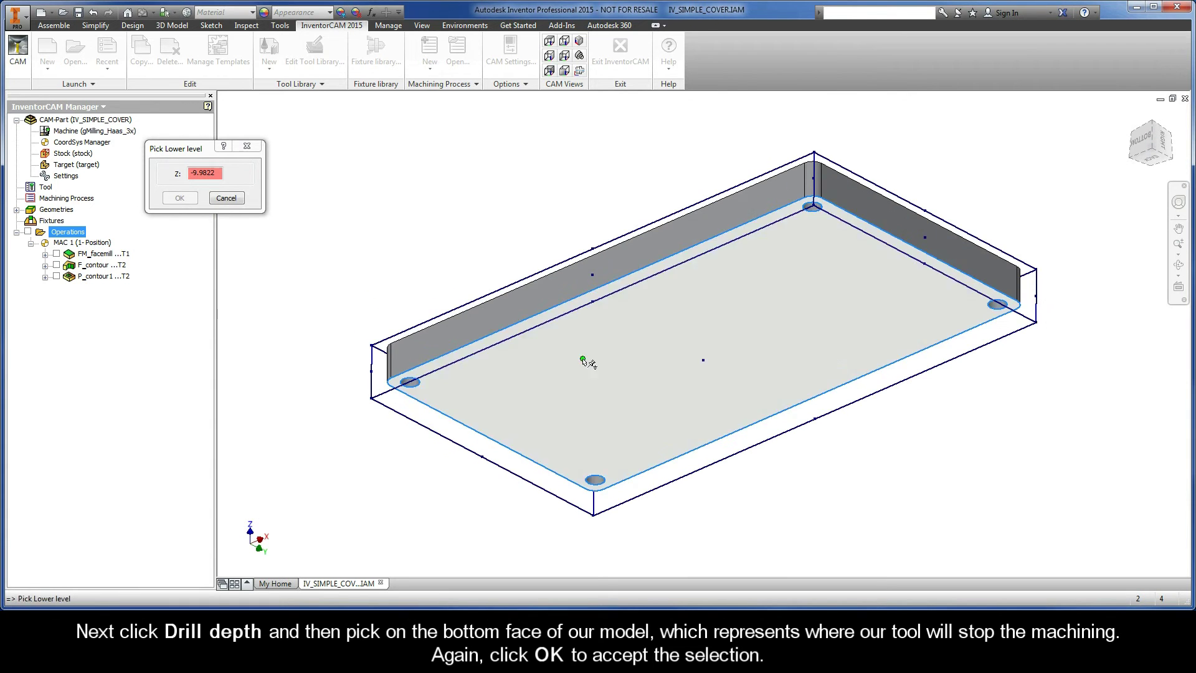
key(F6)
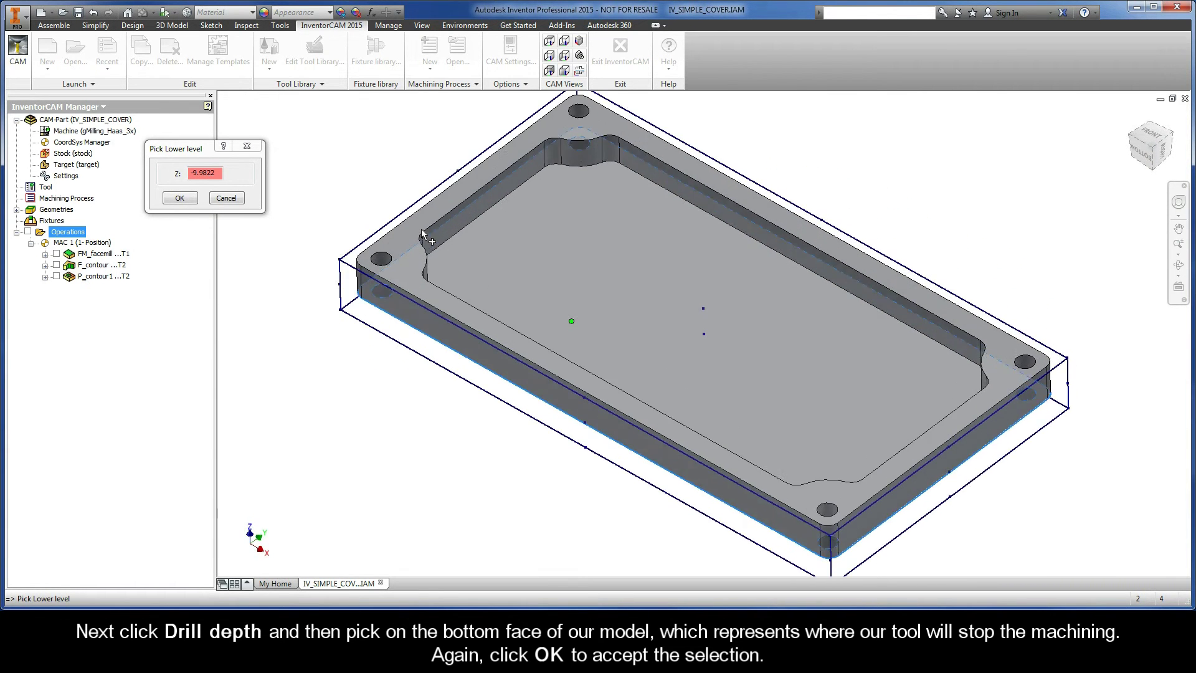
click(181, 198)
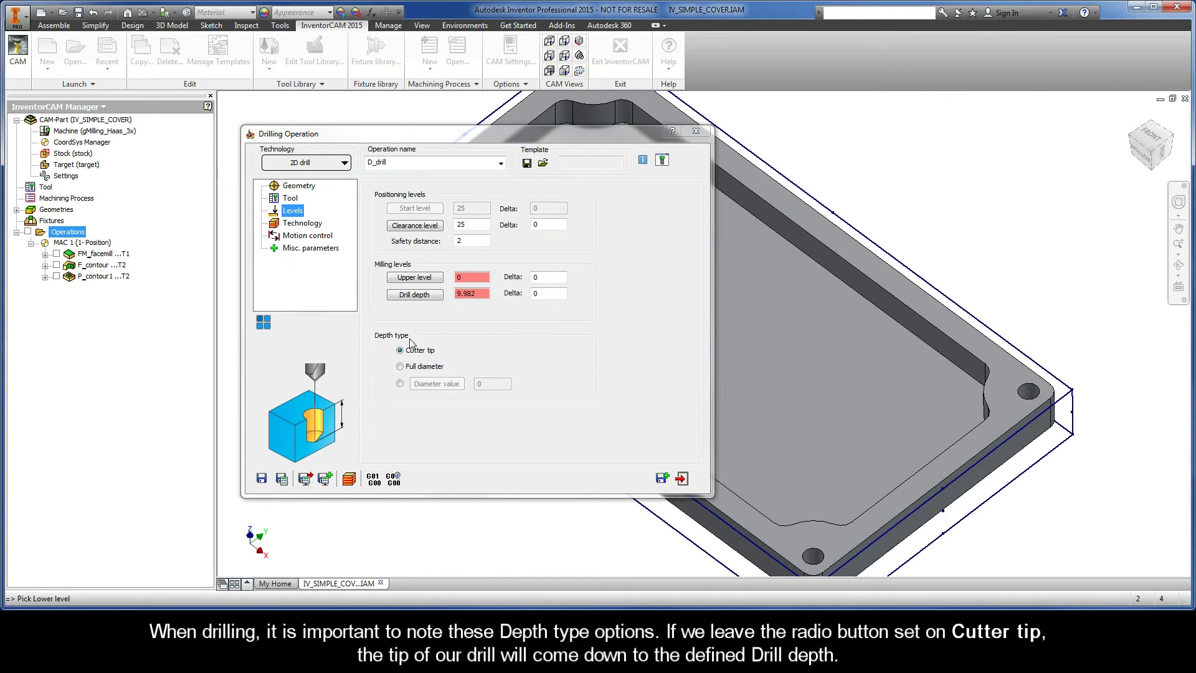
- Switch the depth type from cutter tip to Full diameter
mouse_move(401, 355)
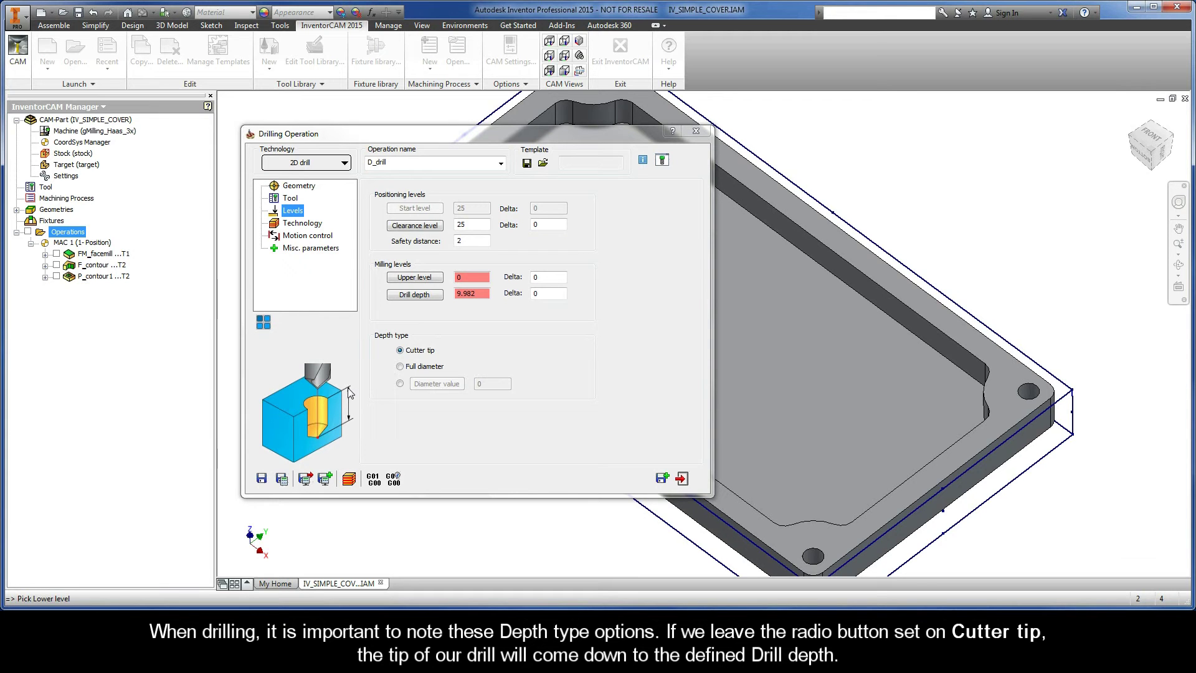
click(400, 366)
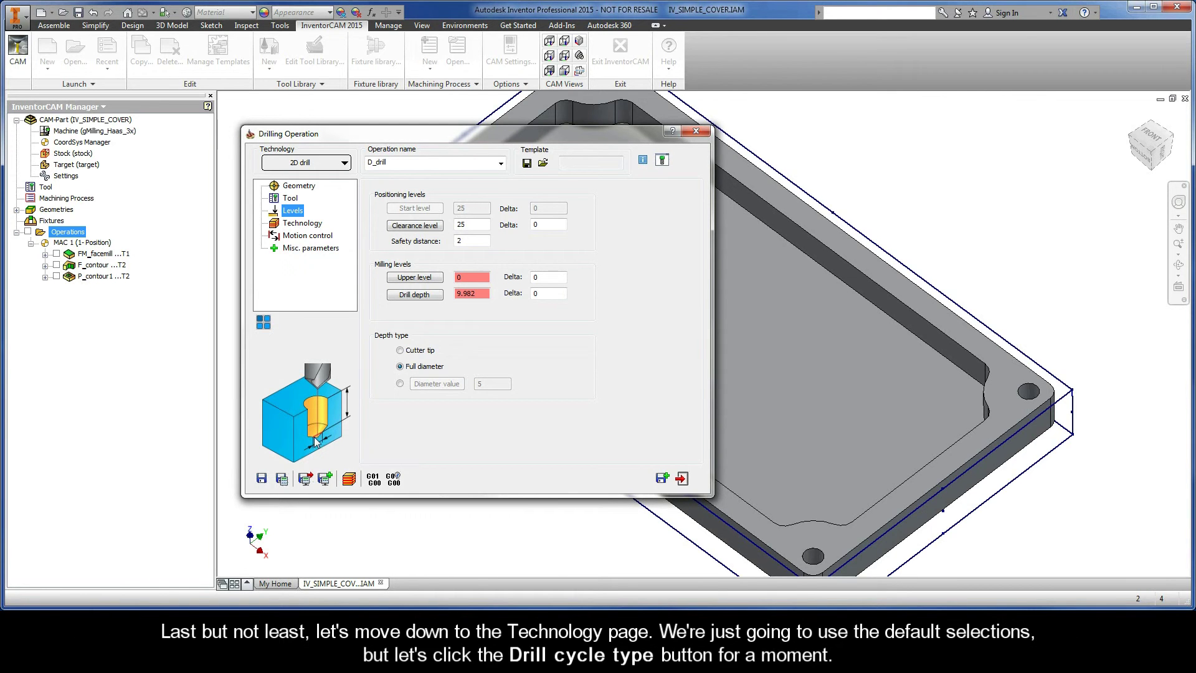
- Review the drill cycle types on the Technology page and keep G81
click(302, 226)
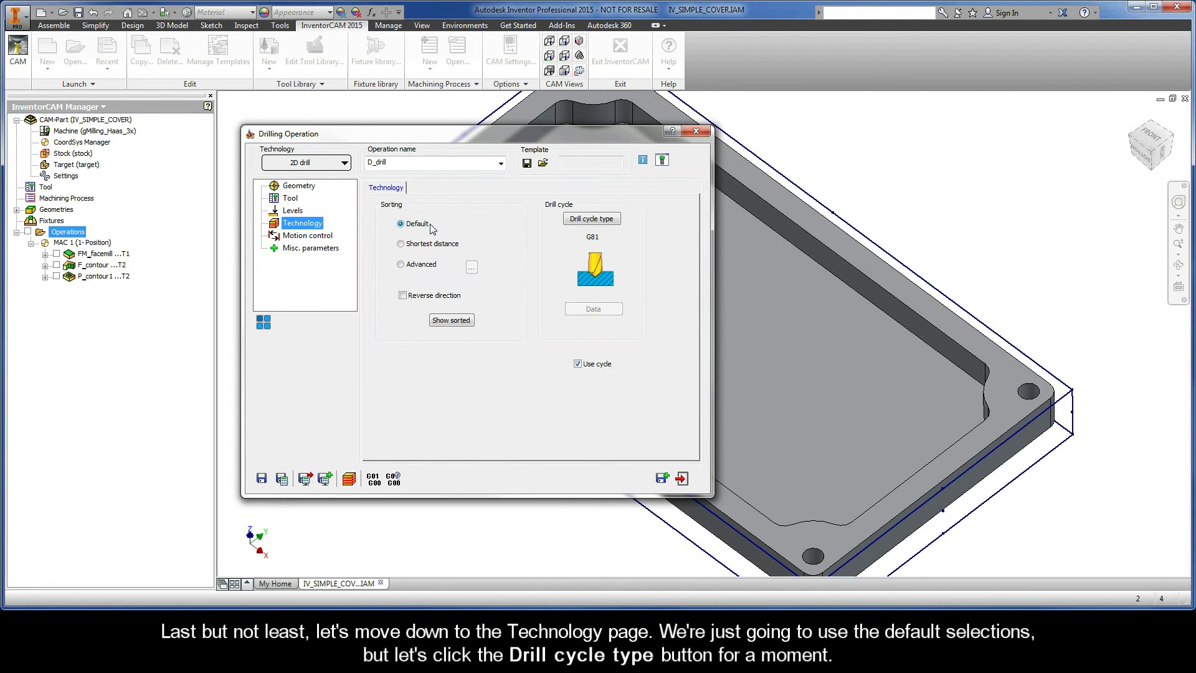
click(597, 222)
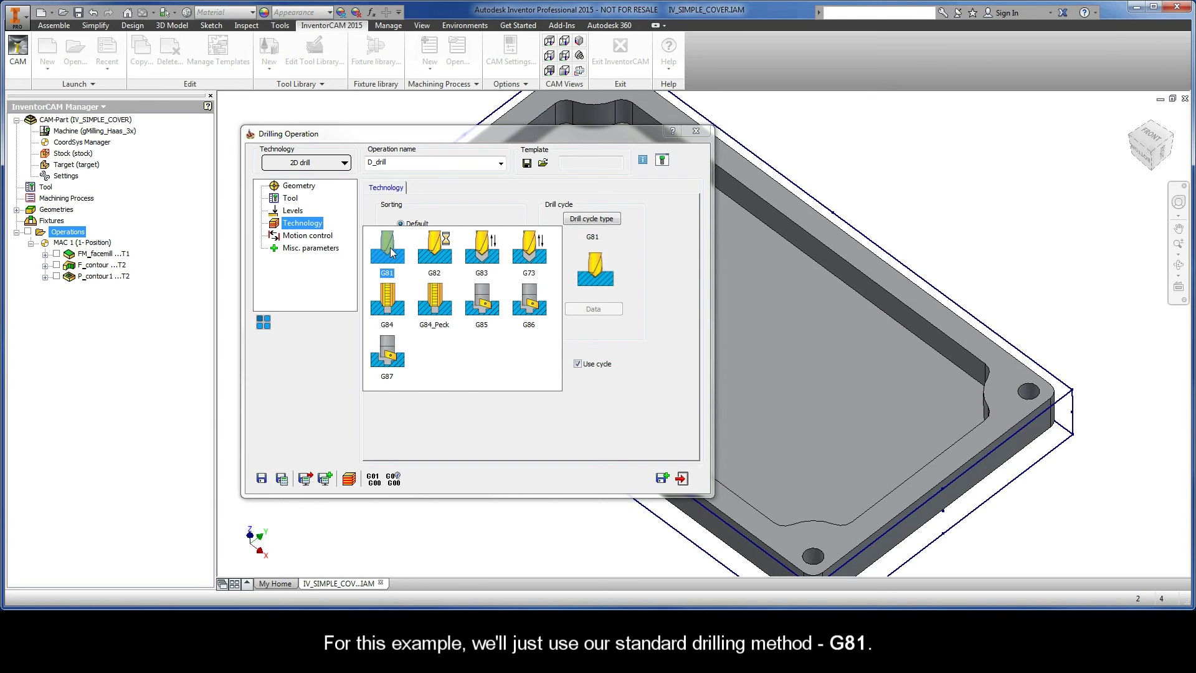
click(391, 252)
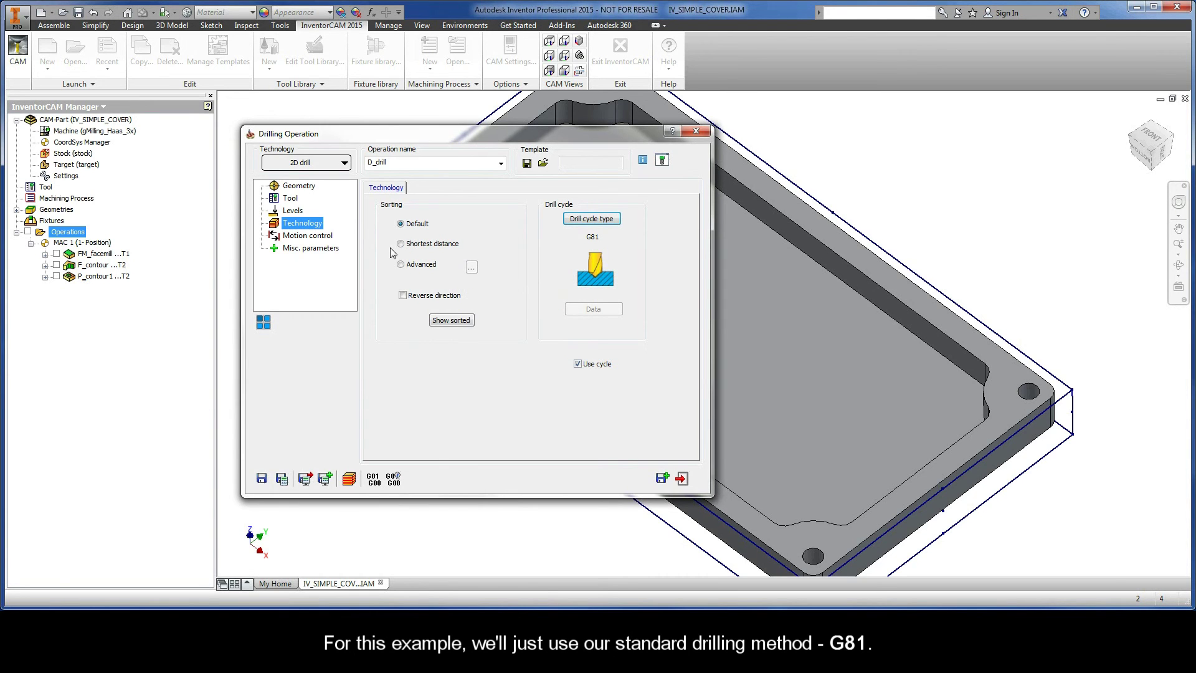
- Calculate D_drill, play a slowed-down simulation through the four holes, then exit it
click(282, 479)
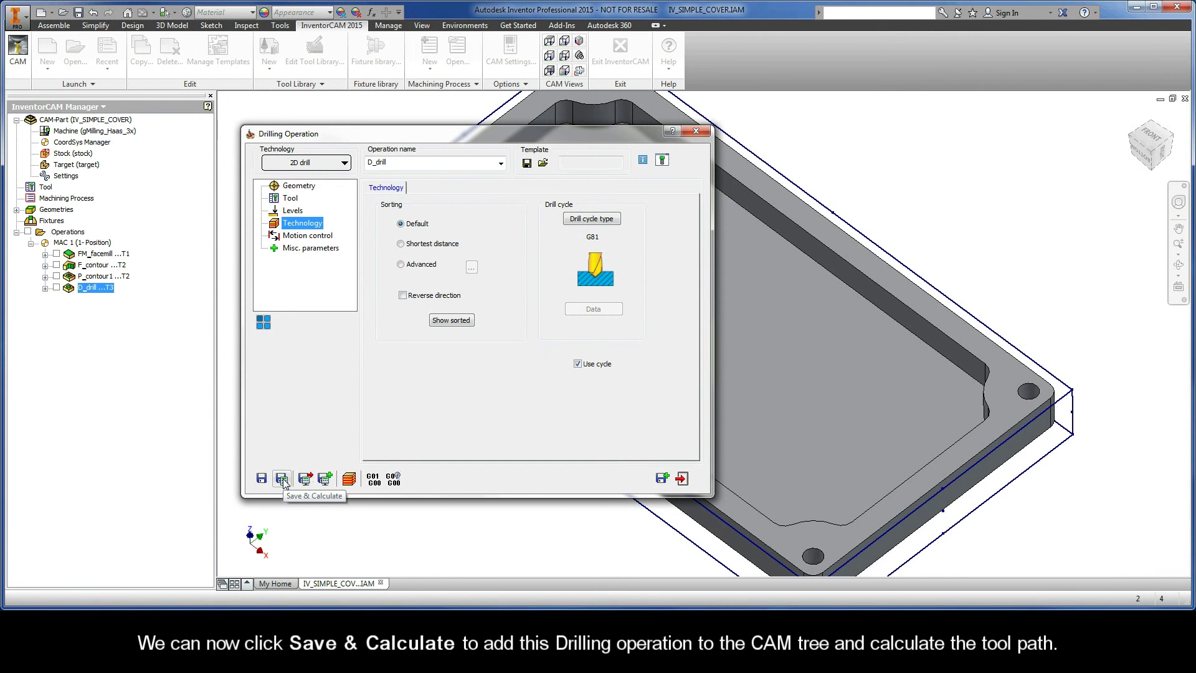
click(349, 479)
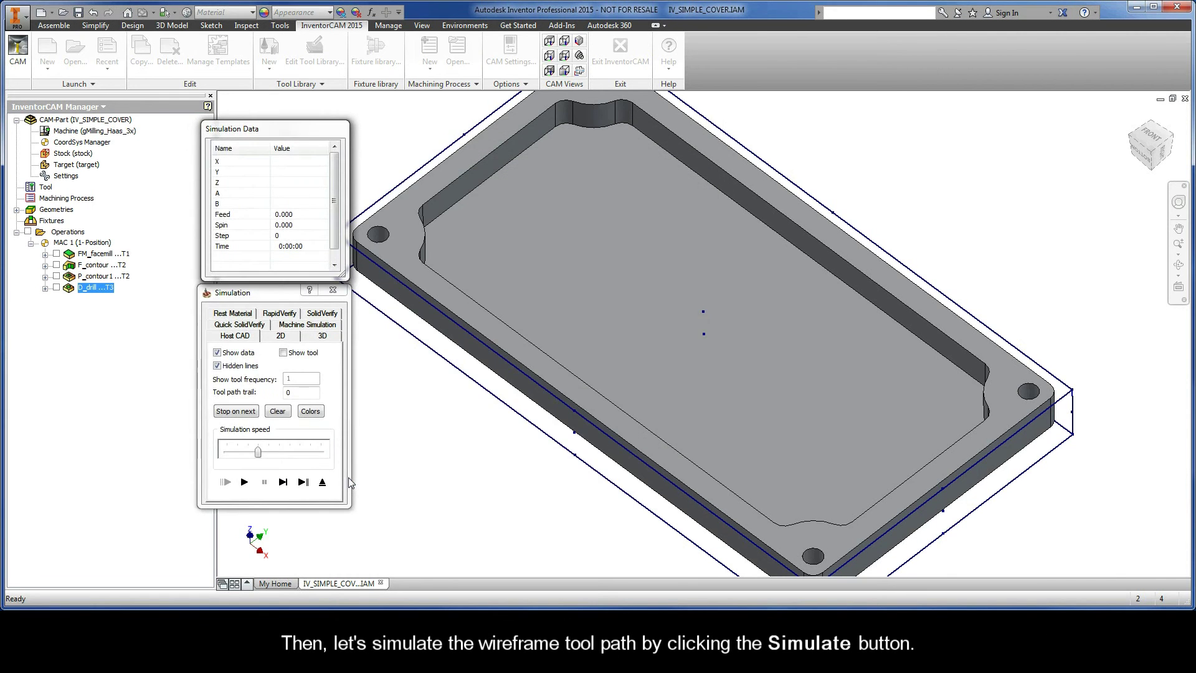
drag(258, 452, 238, 459)
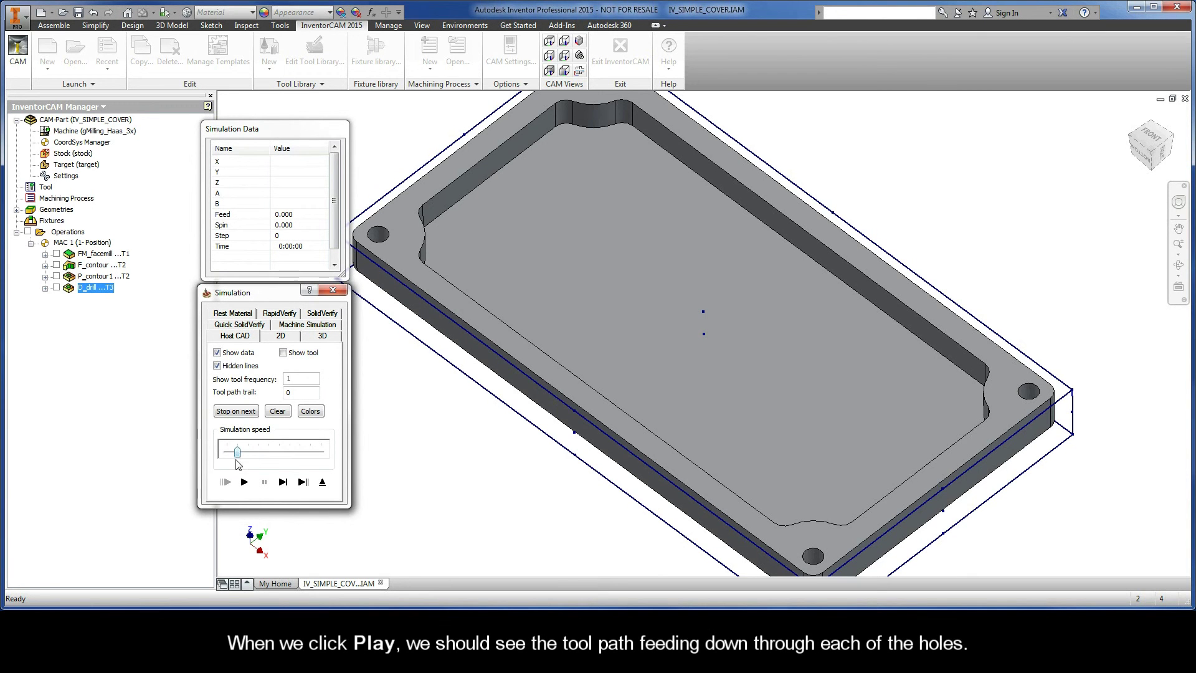
click(244, 482)
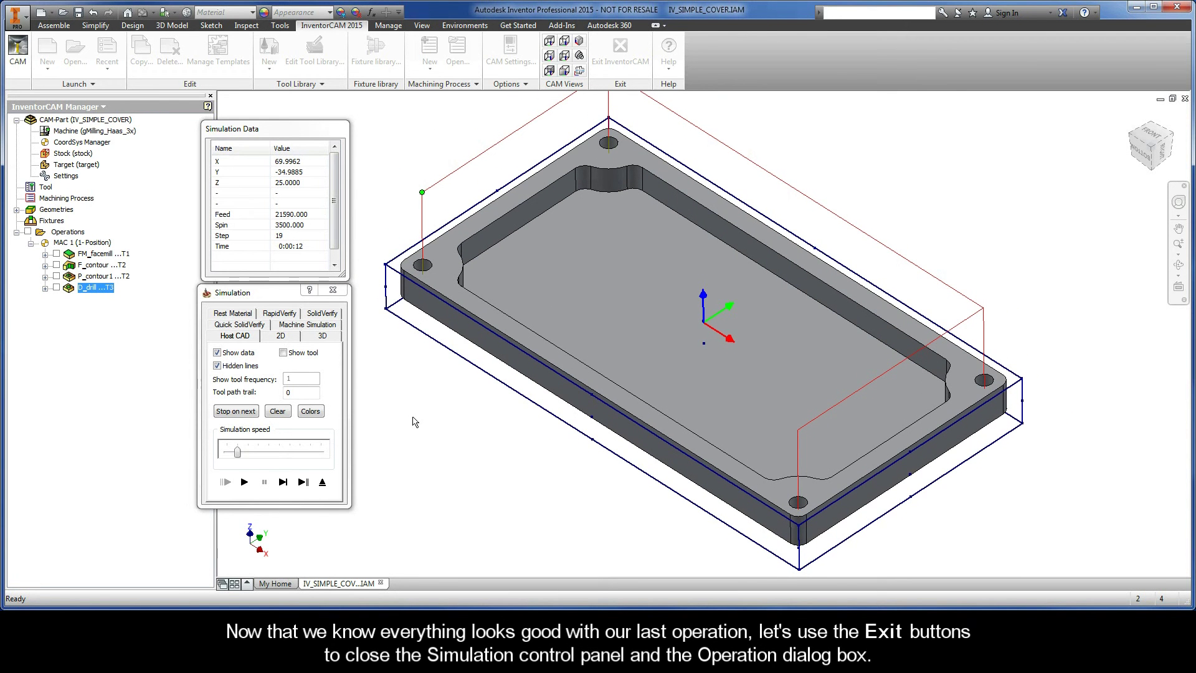
click(322, 483)
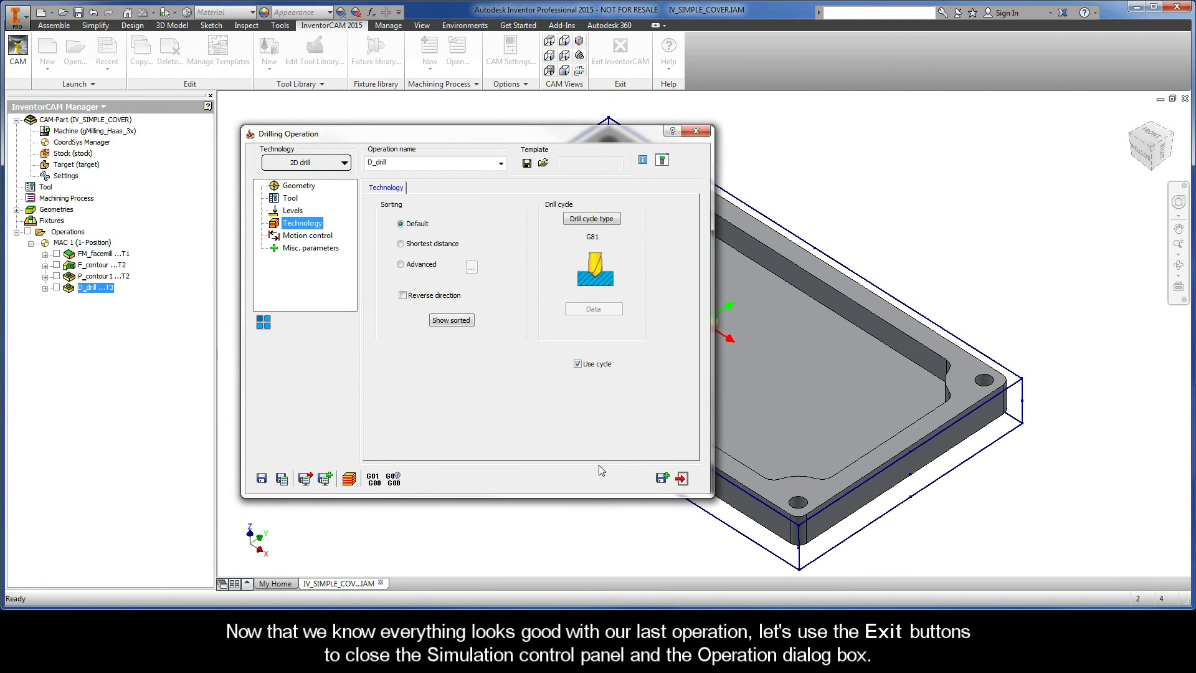
click(682, 478)
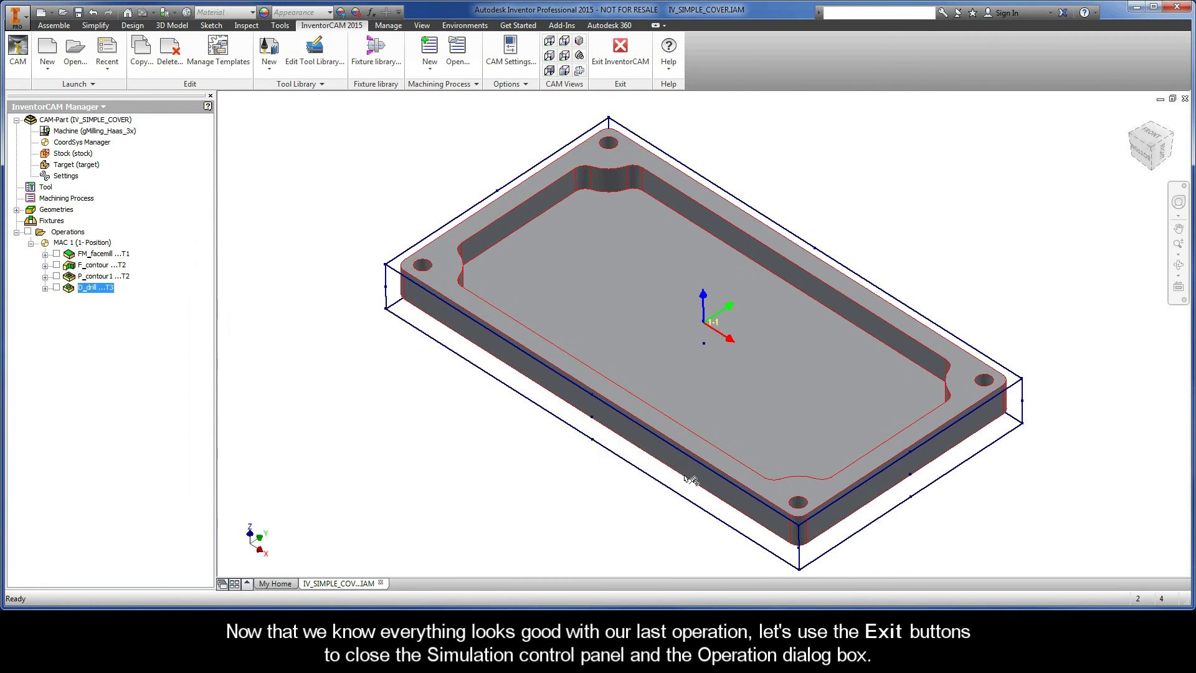